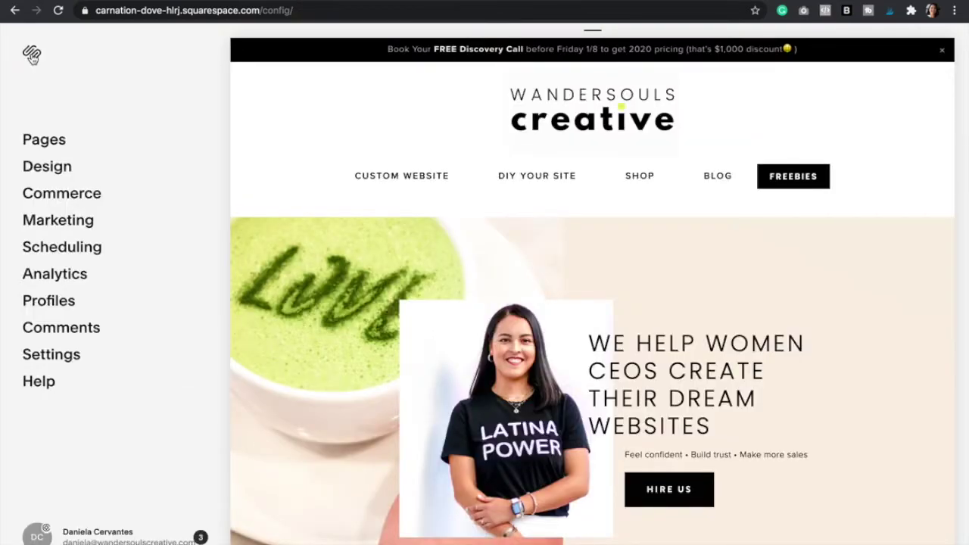
Step: Turn on Display Pop-Up under Marketing > Promotional Pop-Up and save the change
left_click(45, 221)
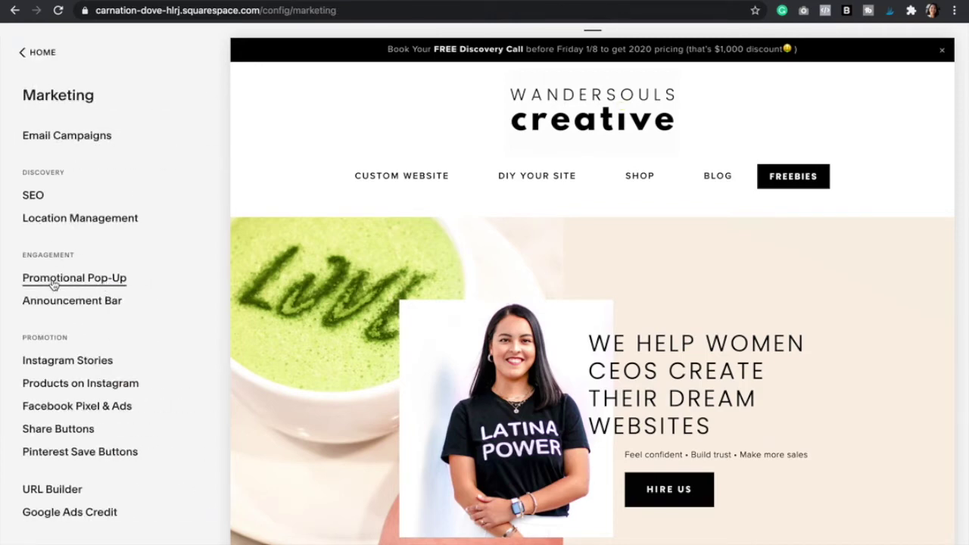
left_click(80, 280)
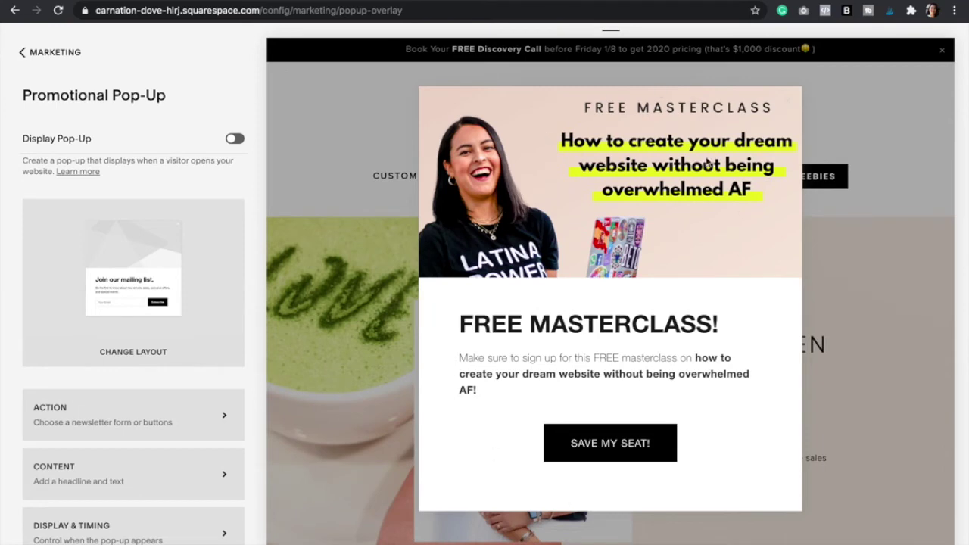
left_click(247, 143)
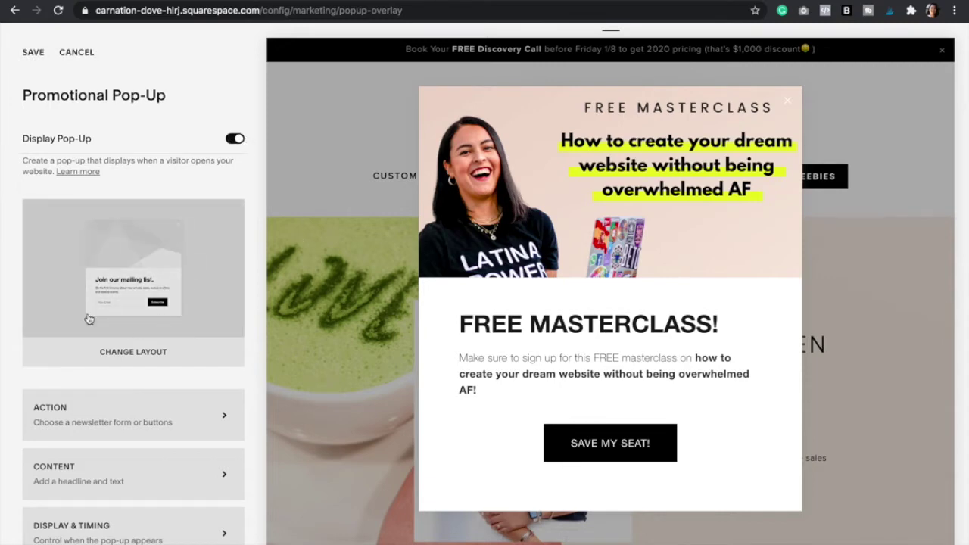
left_click(130, 277)
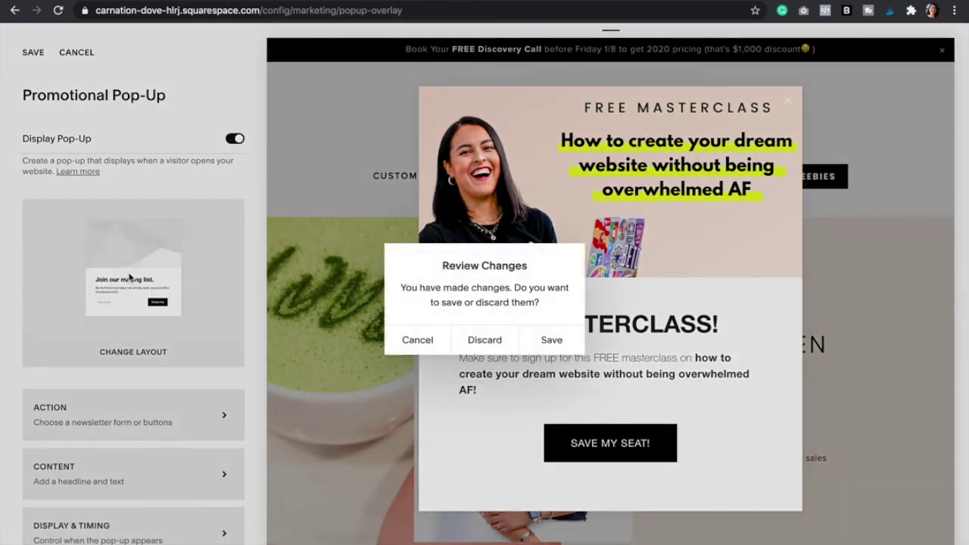
left_click(553, 342)
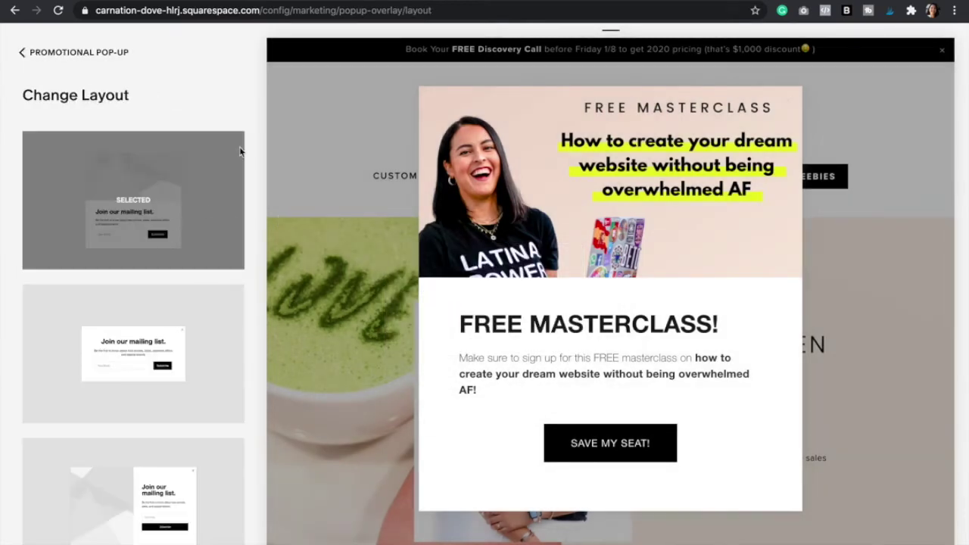
Step: Browse the layout cards, keep the selected layout, and return to Promotional Pop-Up settings
scroll(234, 248, "down", 10)
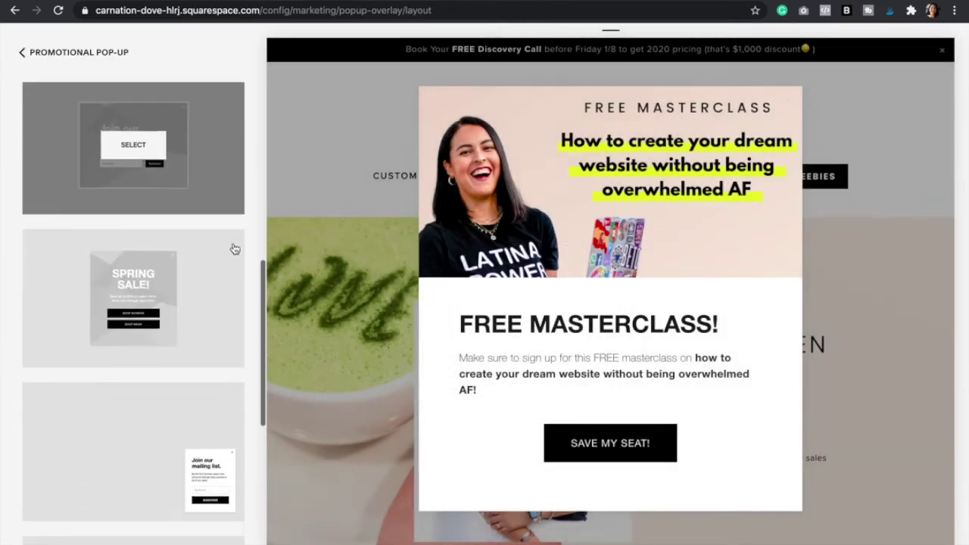
scroll(234, 249, "down", 5)
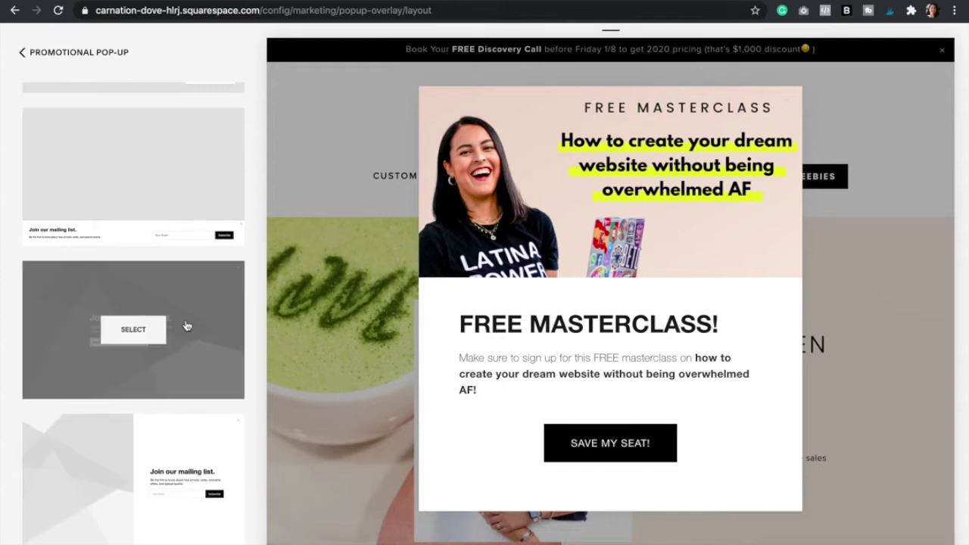
scroll(187, 326, "up", 2)
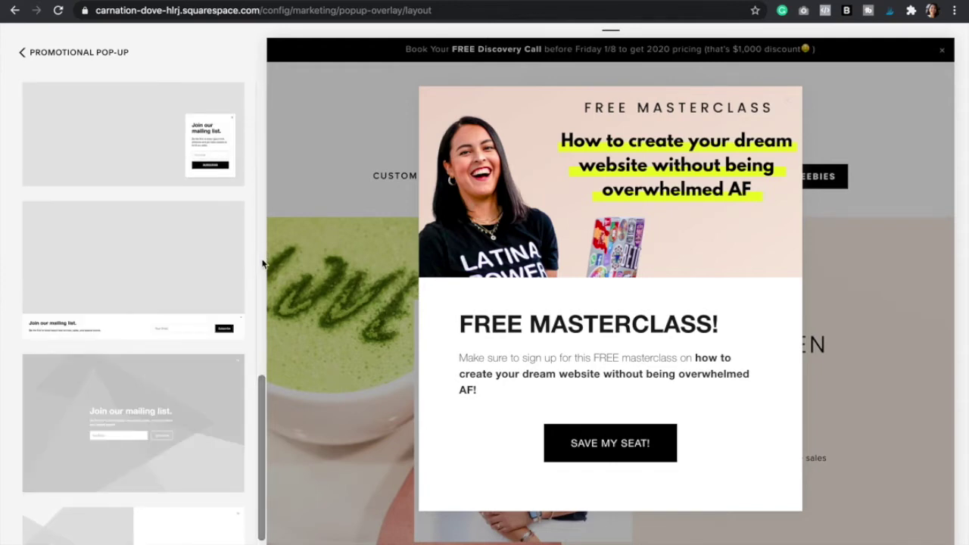
scroll(250, 277, "up", 1)
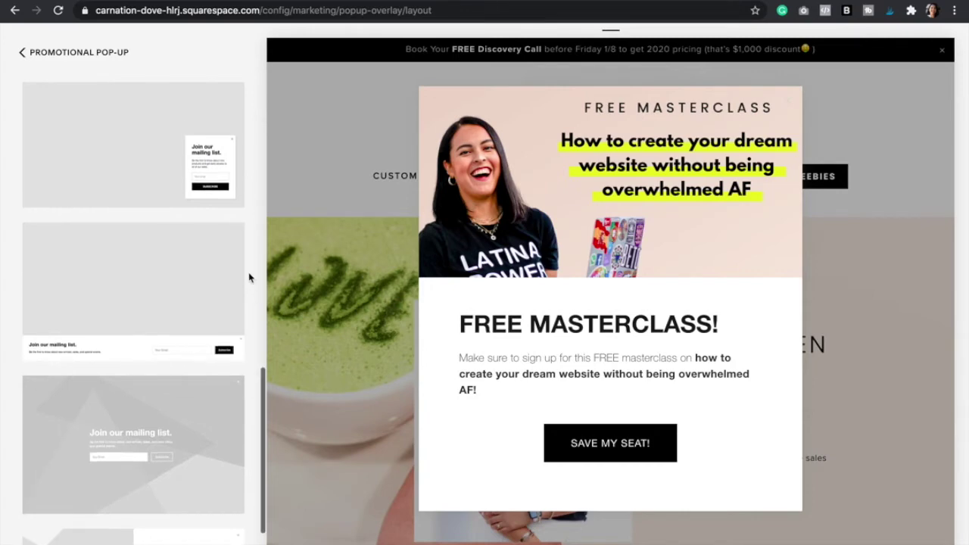
scroll(250, 277, "up", 10)
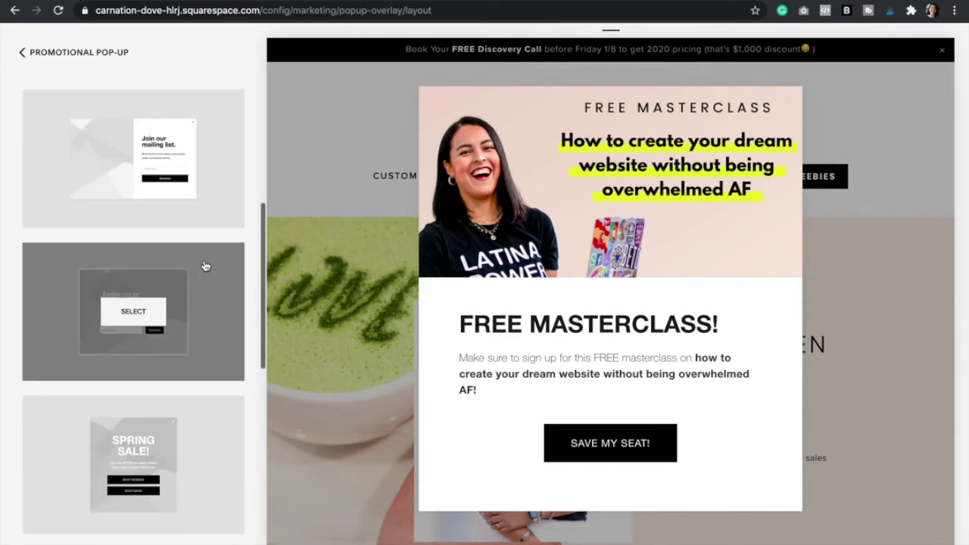
scroll(204, 265, "up", 5)
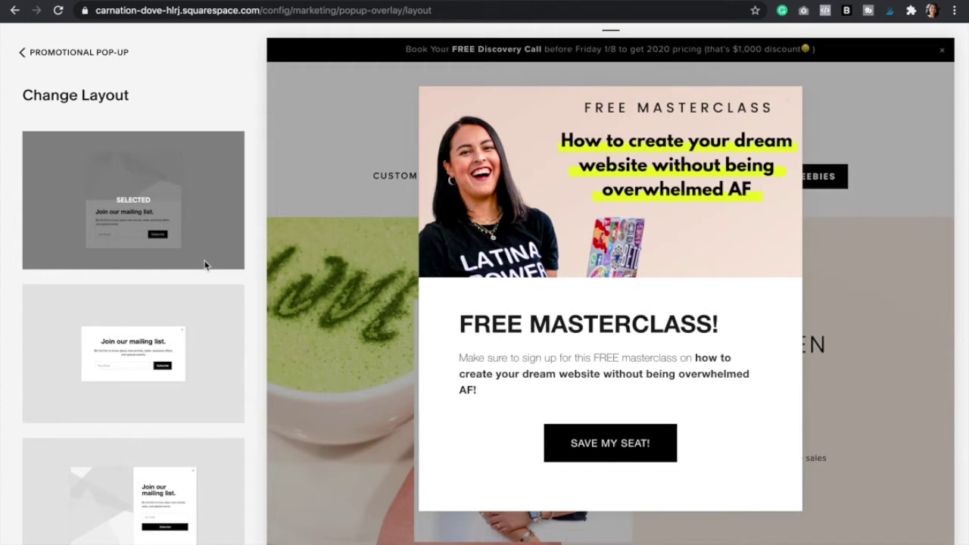
scroll(205, 266, "down", 5)
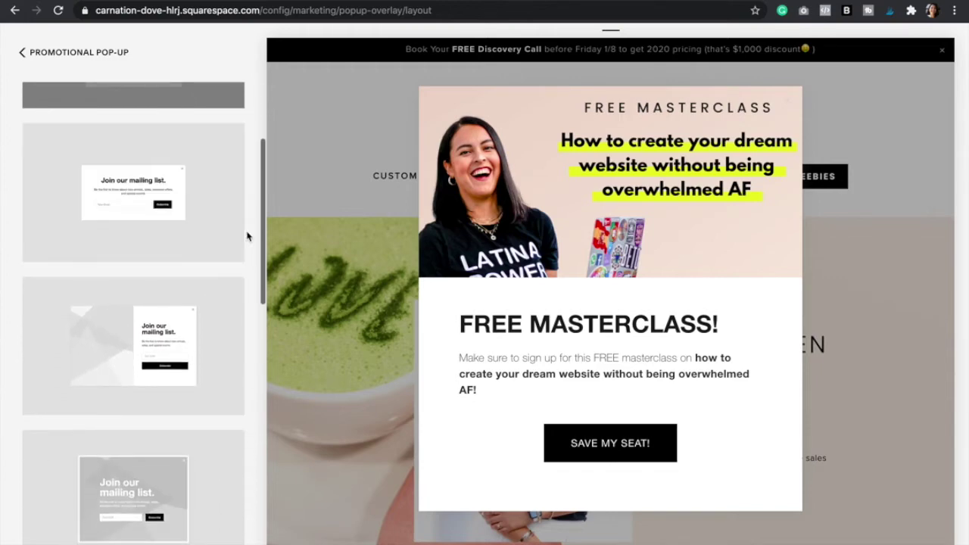
mouse_move(87, 383)
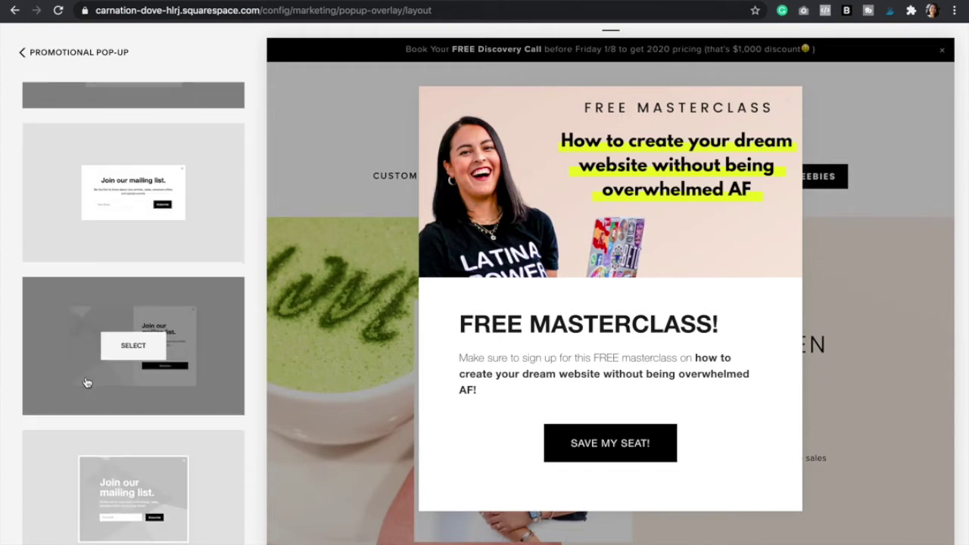
scroll(252, 333, "up", 1)
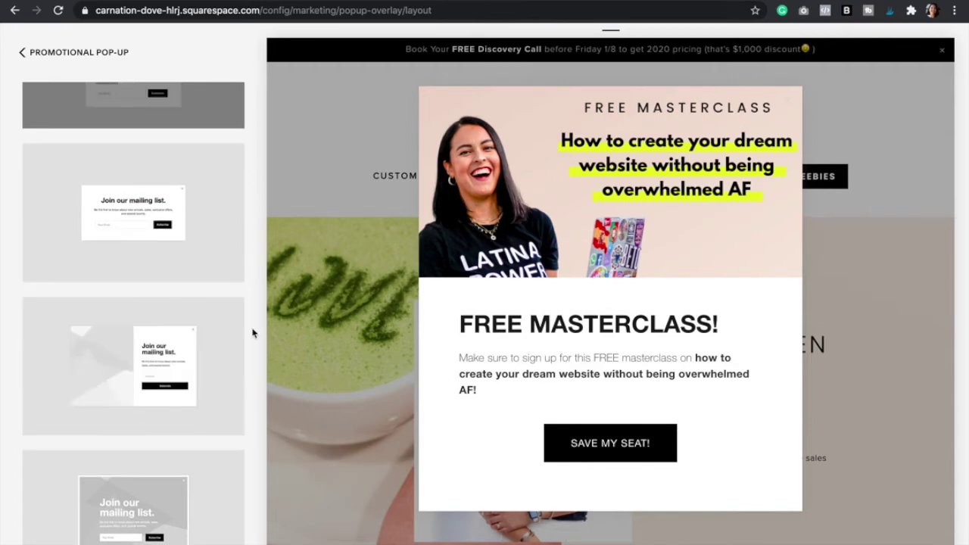
scroll(253, 270, "up", 4)
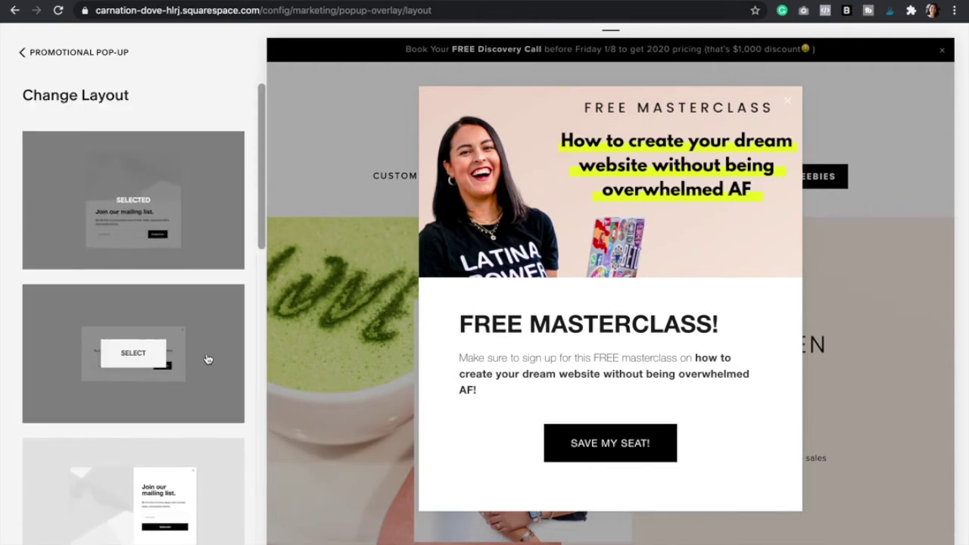
mouse_move(195, 499)
scroll(195, 500, "down", 7)
scroll(194, 497, "up", 7)
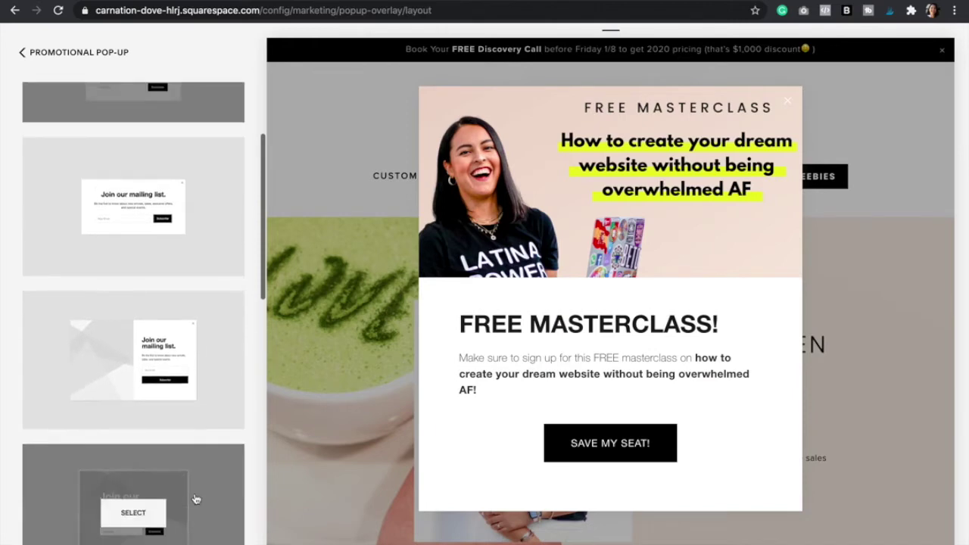
scroll(184, 432, "down", 1)
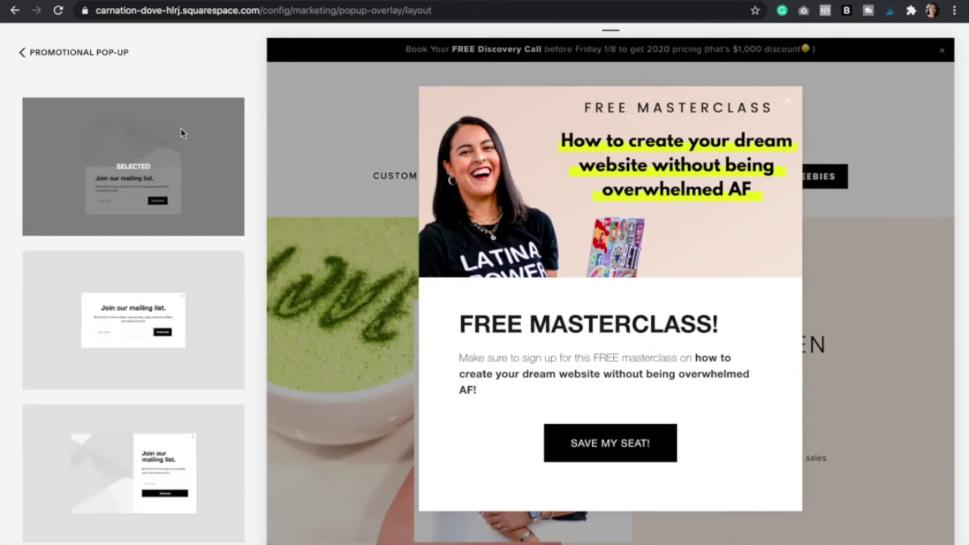
scroll(181, 132, "up", 1)
left_click(37, 57)
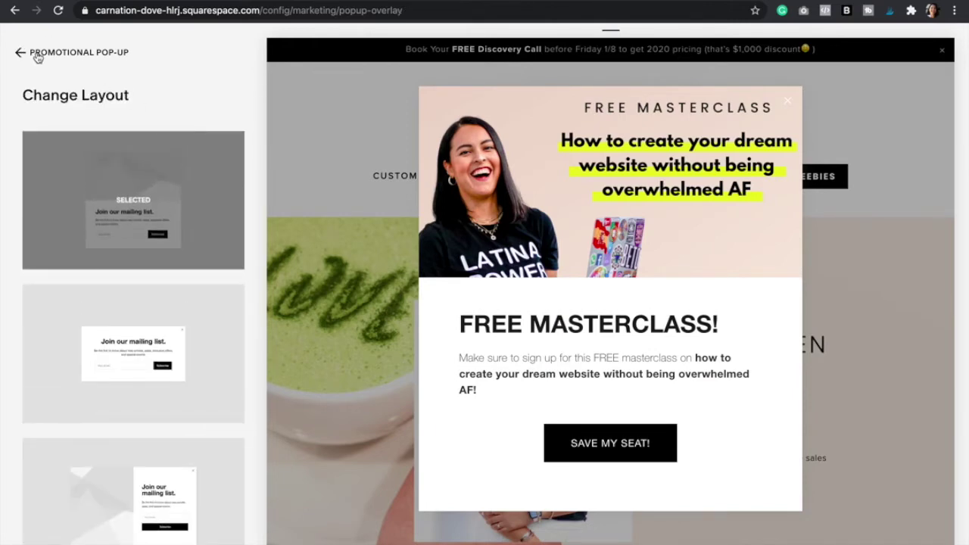
scroll(188, 275, "down", 3)
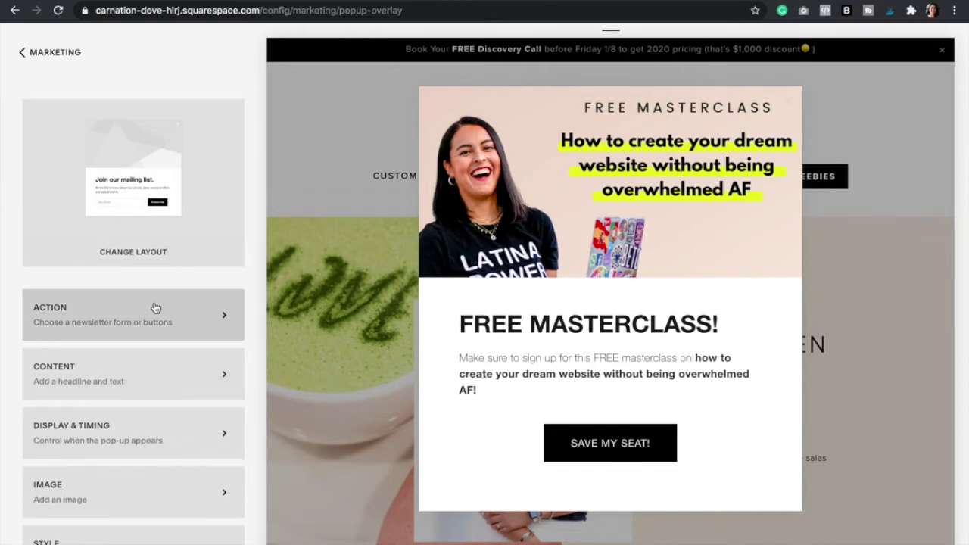
Step: In the Action panel, choose the newsletter sign-up goal and view its Storage options
left_click(189, 320)
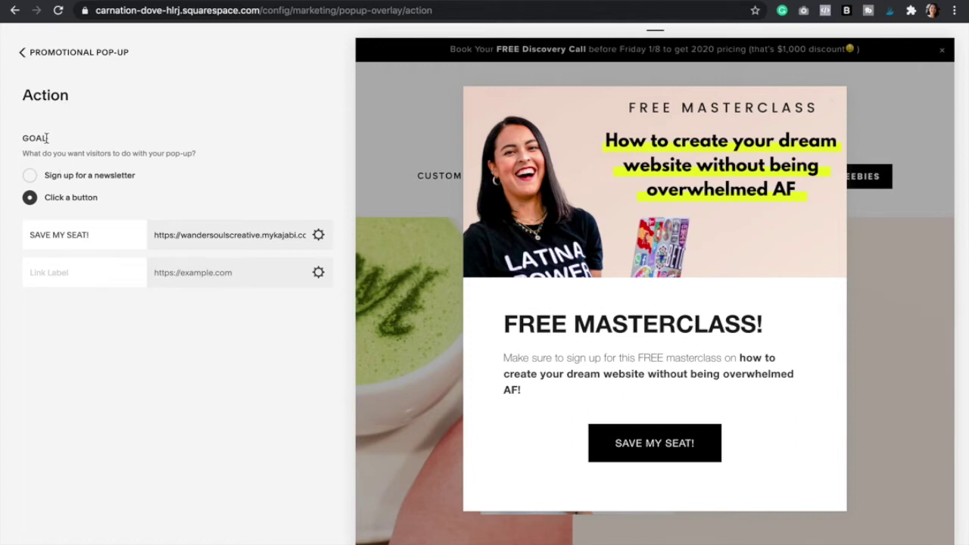
left_click(29, 175)
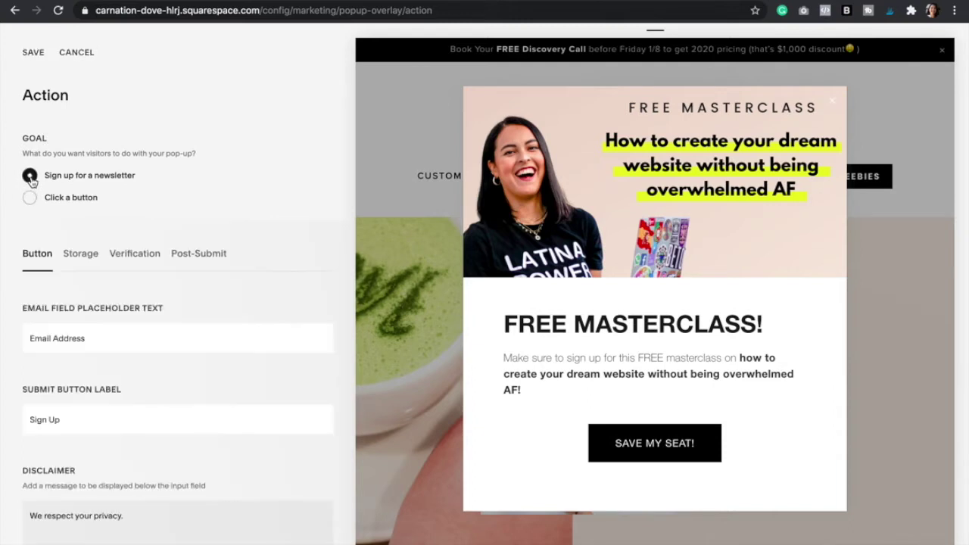
scroll(121, 178, "down", 1)
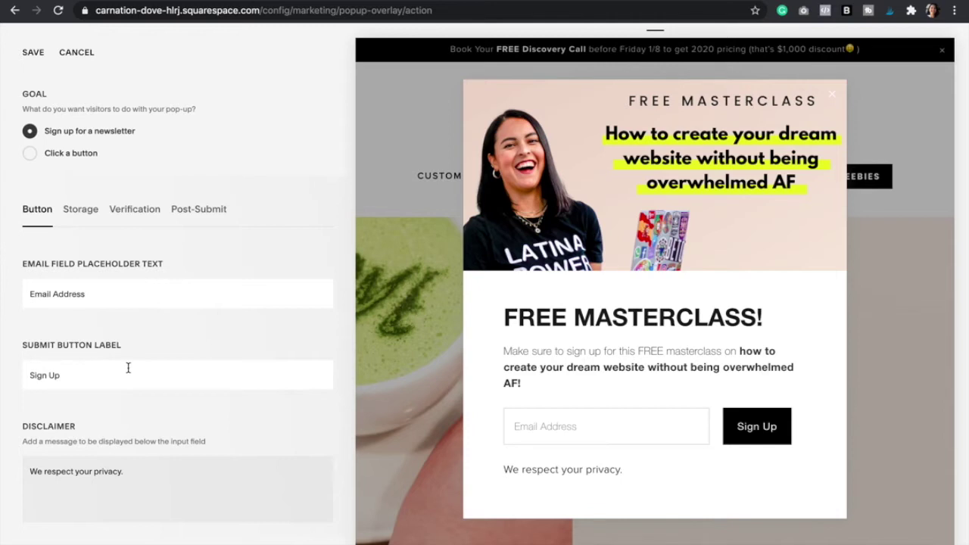
scroll(128, 368, "up", 1)
left_click(85, 254)
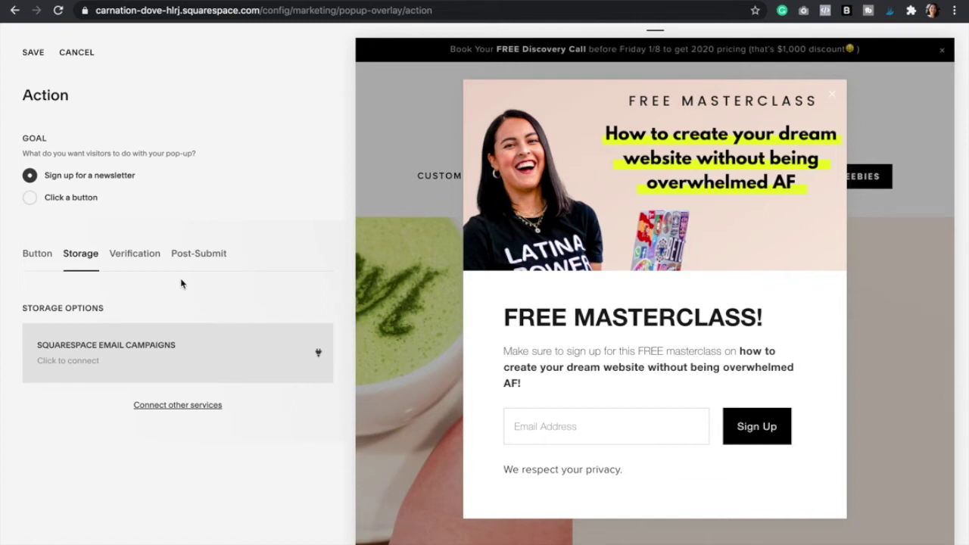
Step: Review other storage services and the Post-Submit message, then set the goal to 'Click a button'
left_click(218, 403)
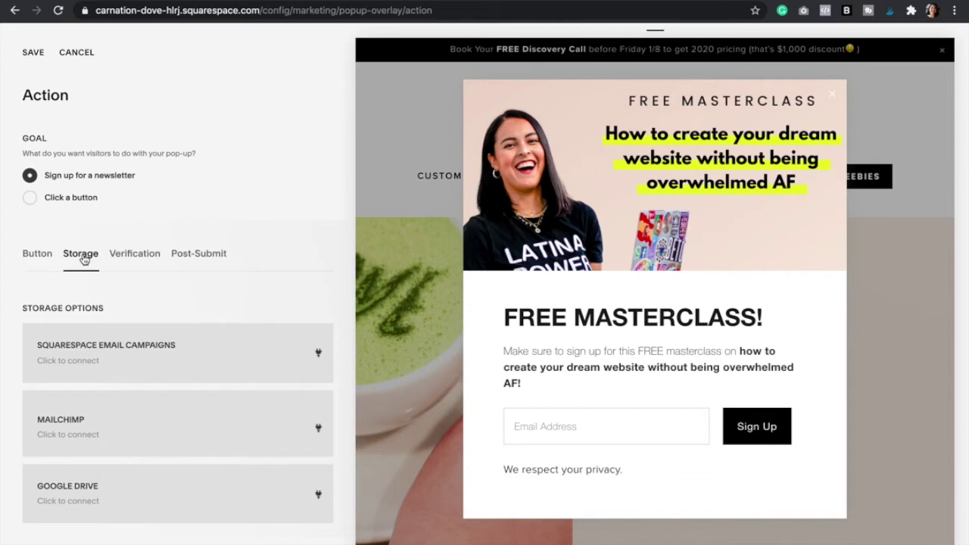
left_click(199, 254)
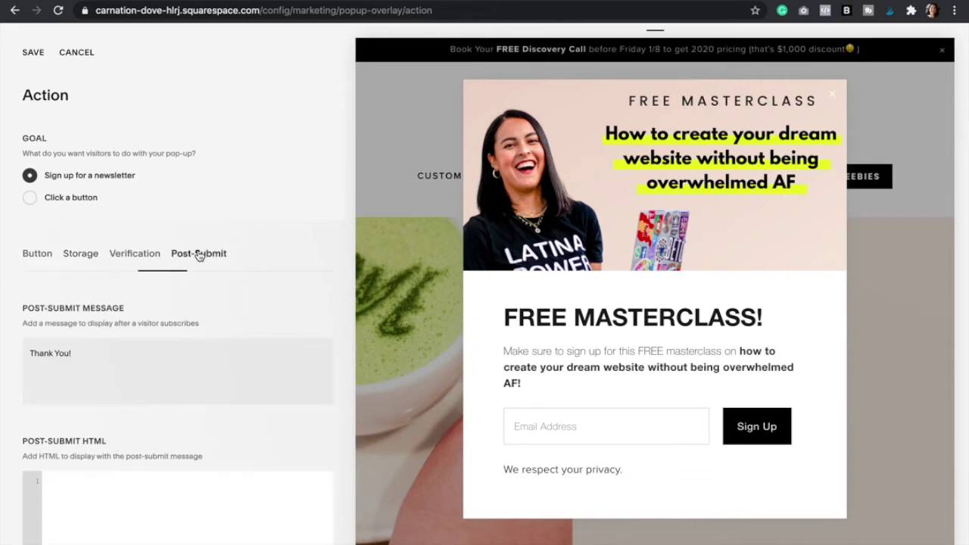
scroll(204, 310, "down", 3)
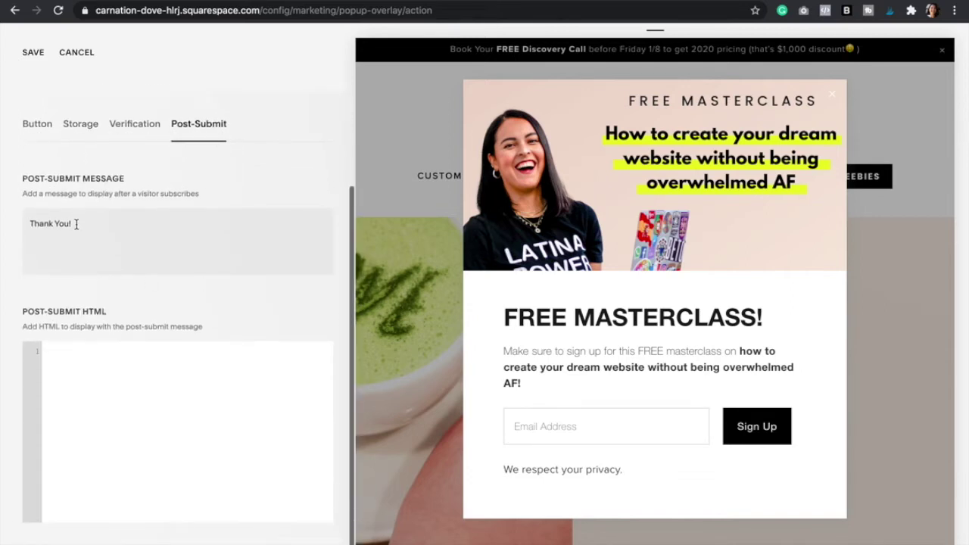
left_click(76, 223)
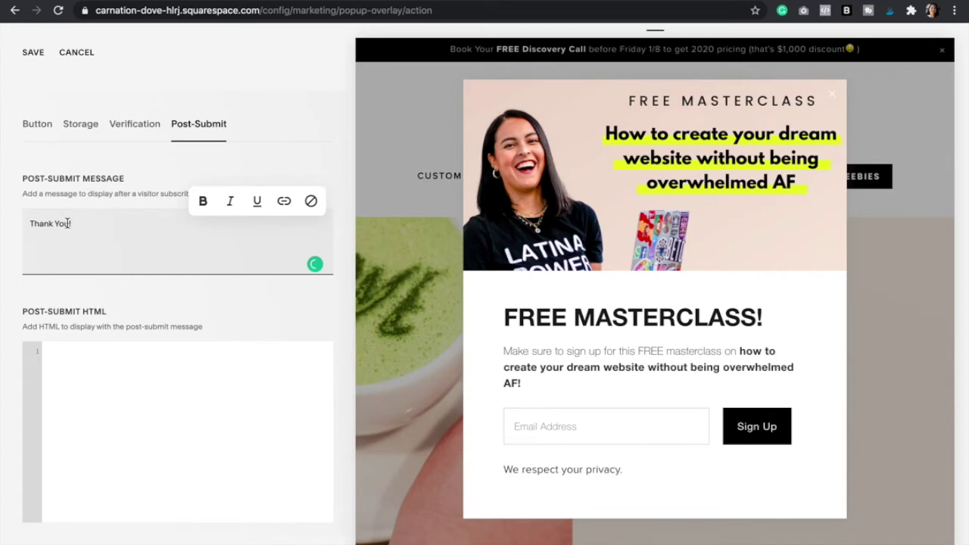
scroll(78, 285, "up", 1)
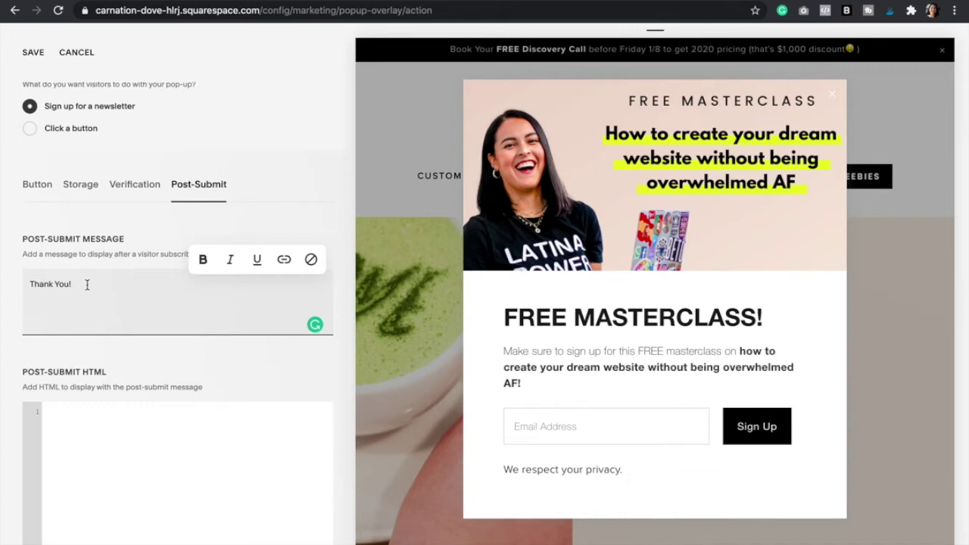
scroll(63, 251, "up", 2)
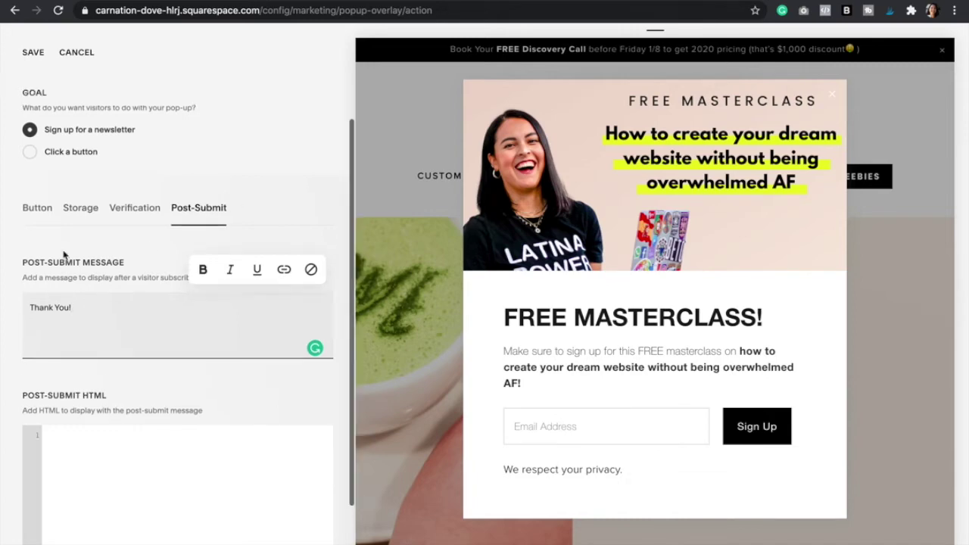
left_click(41, 53)
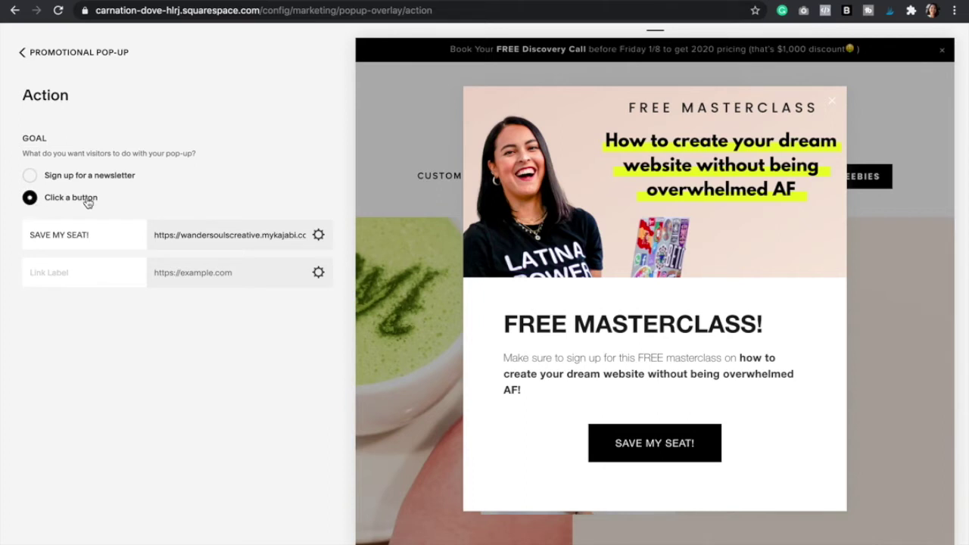
Step: Relabel the SAVE MY SEAT! button to WATCH INSTANTLY
triple_click(53, 237)
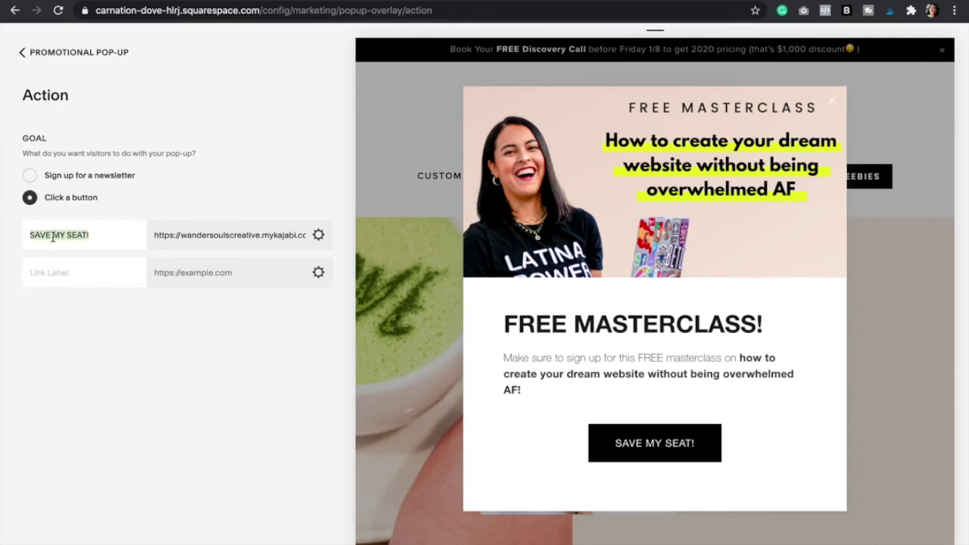
type("DOn")
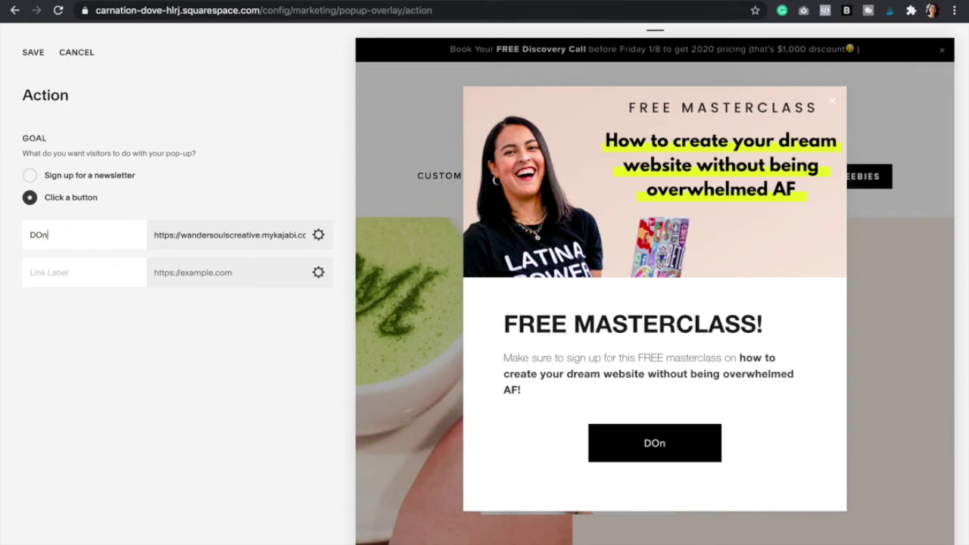
key("BackSpace")
key("ctrl+z")
type("WATCH INSTANTLY")
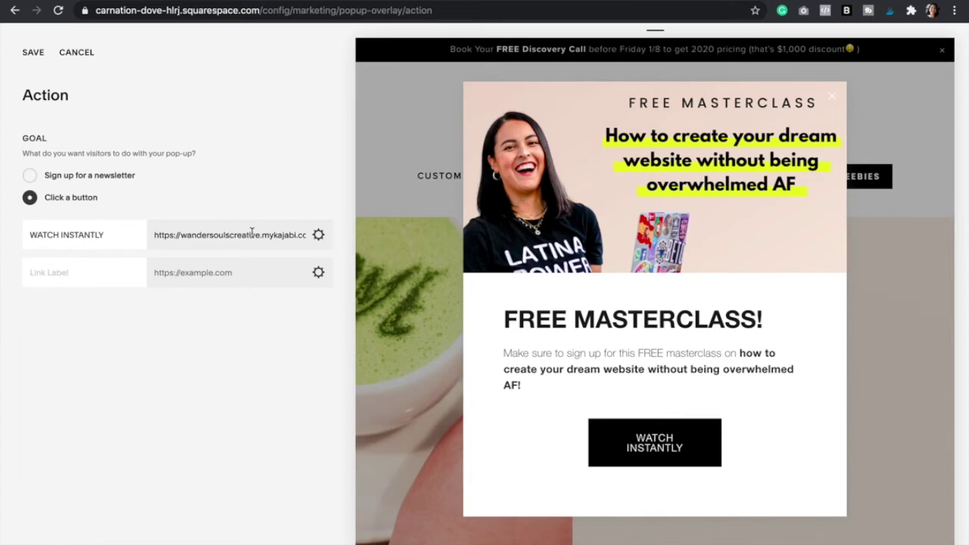
Step: Confirm the button's link opens in a new window and save the Action settings
left_click(318, 235)
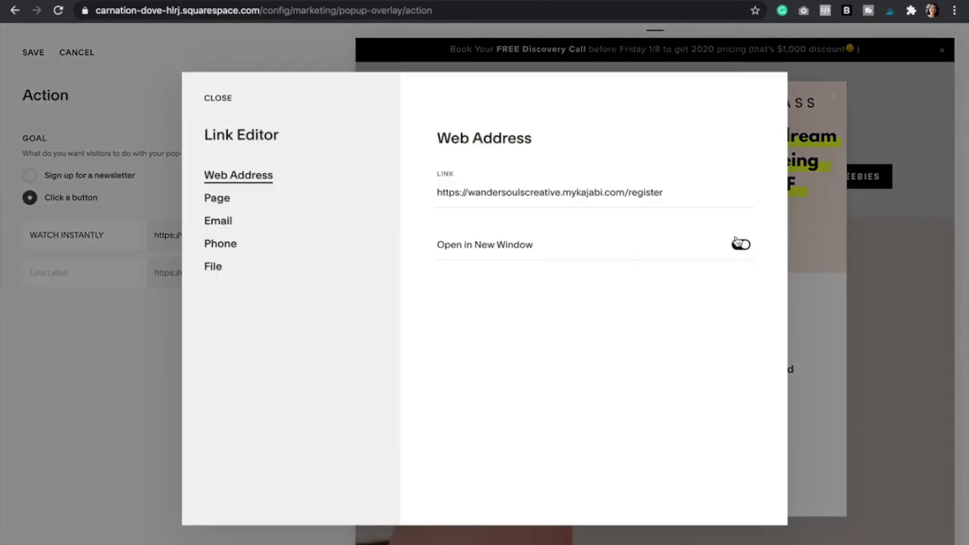
left_click(225, 99)
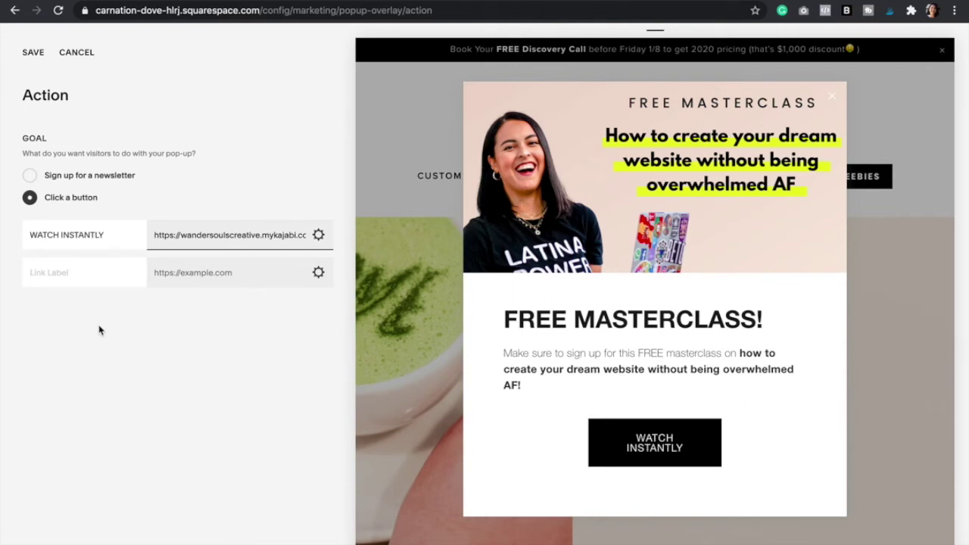
left_click(80, 235)
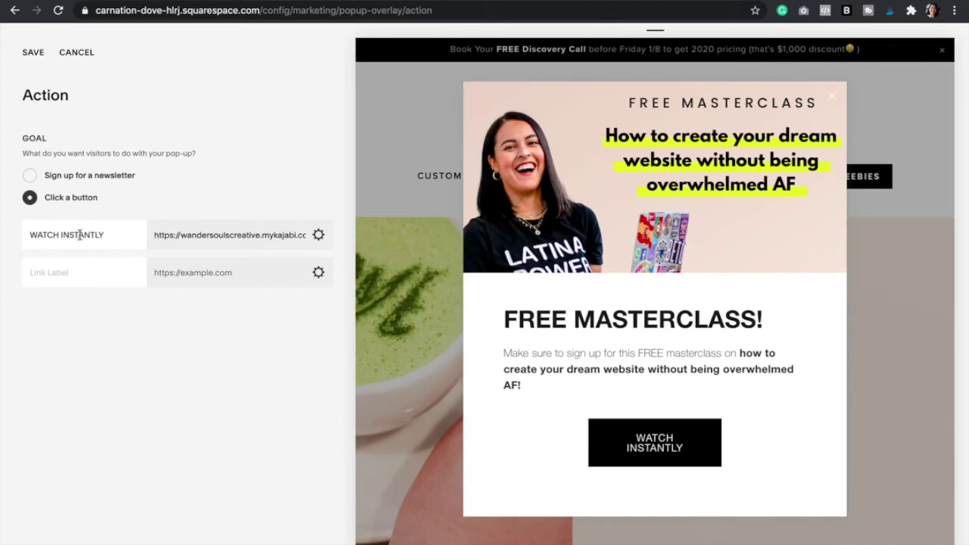
left_click(30, 53)
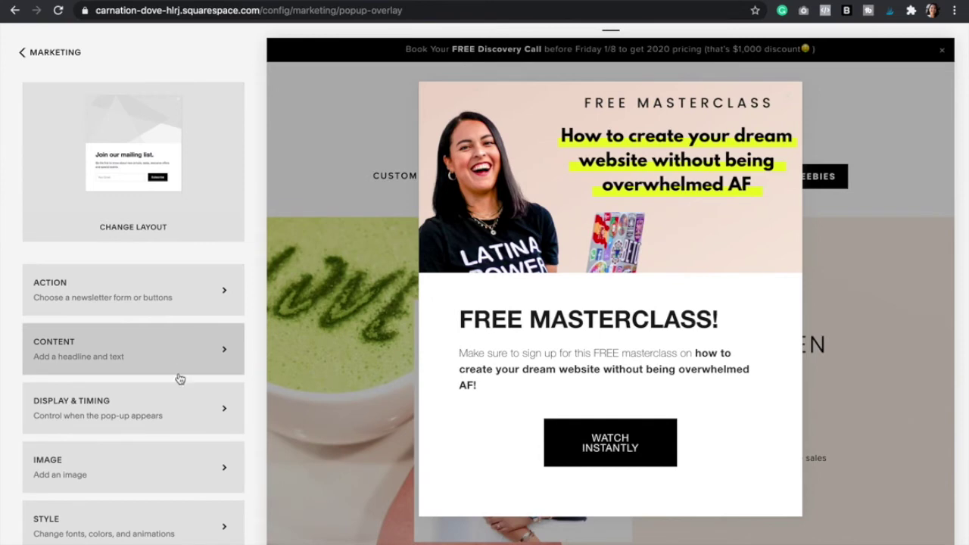
scroll(179, 413, "up", 1)
left_click(105, 390)
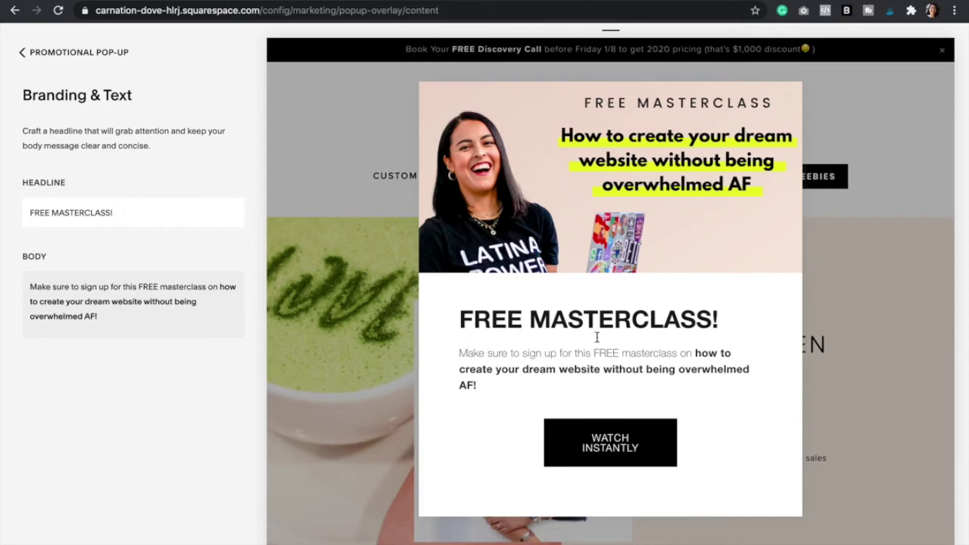
left_click_drag(493, 391, 467, 319)
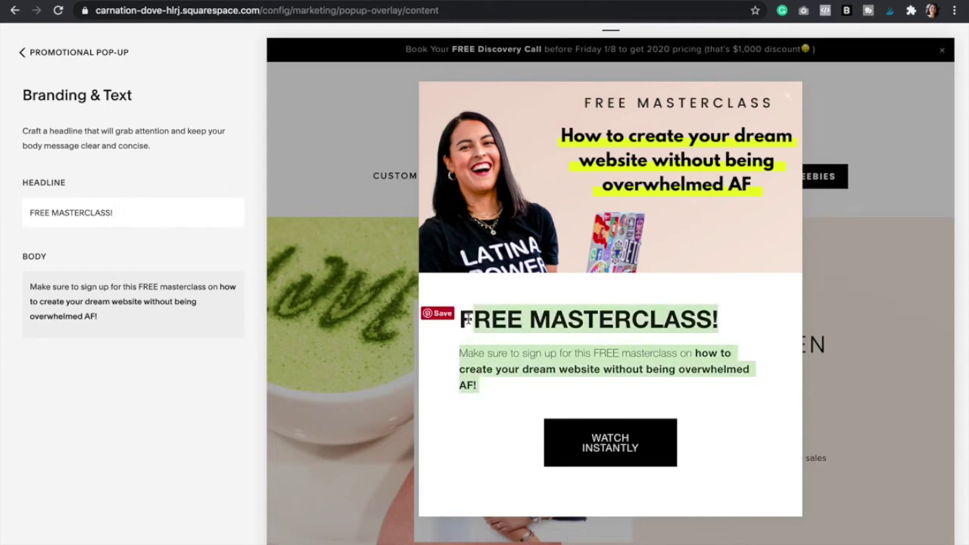
triple_click(78, 212)
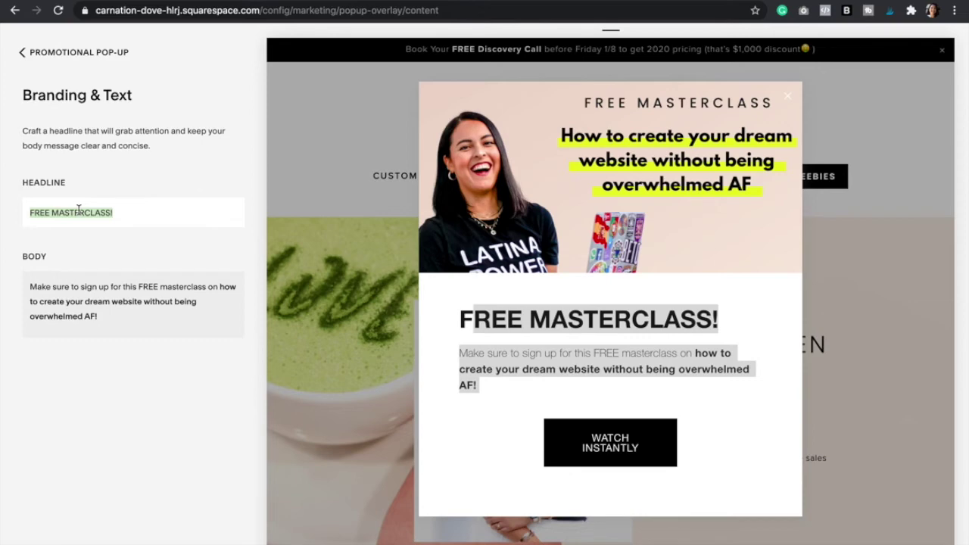
left_click(98, 311)
left_click_drag(97, 311, 30, 286)
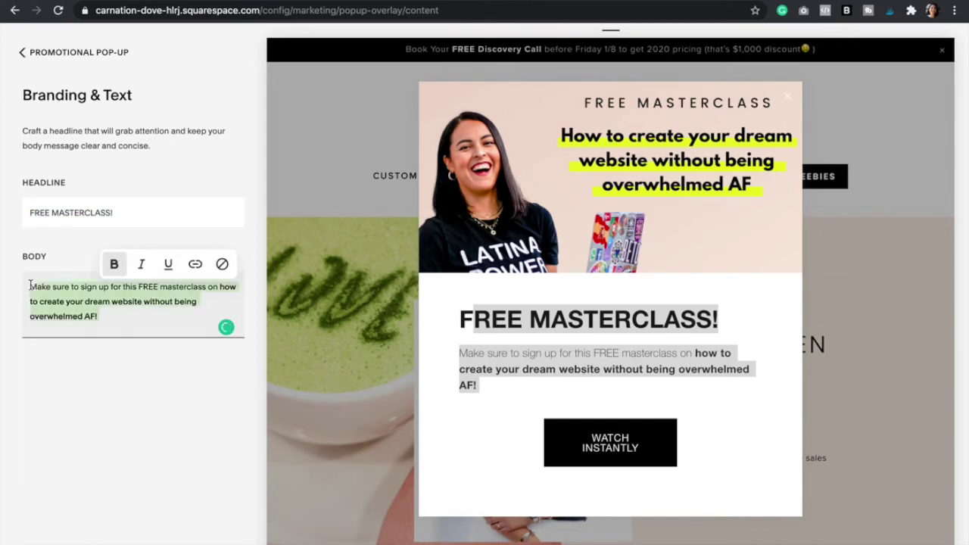
left_click(107, 318)
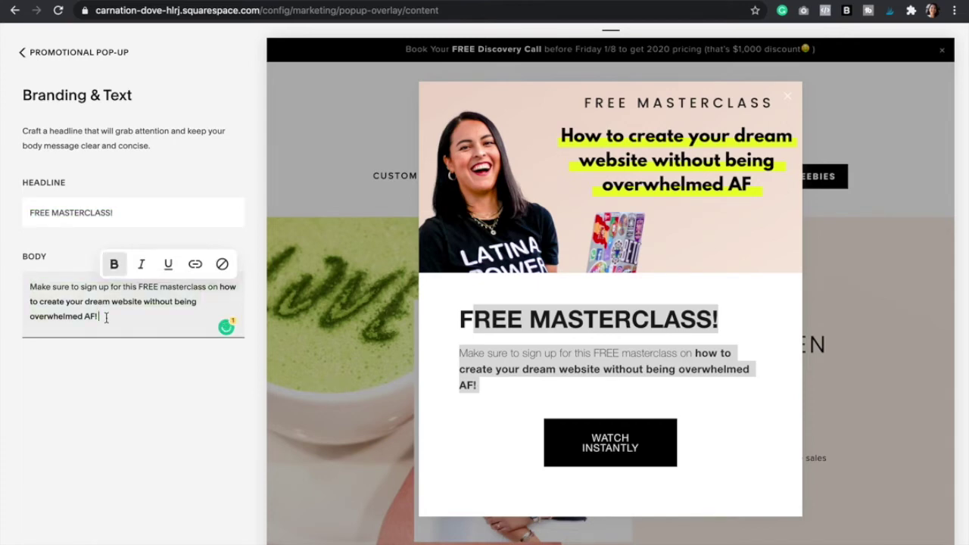
left_click(63, 55)
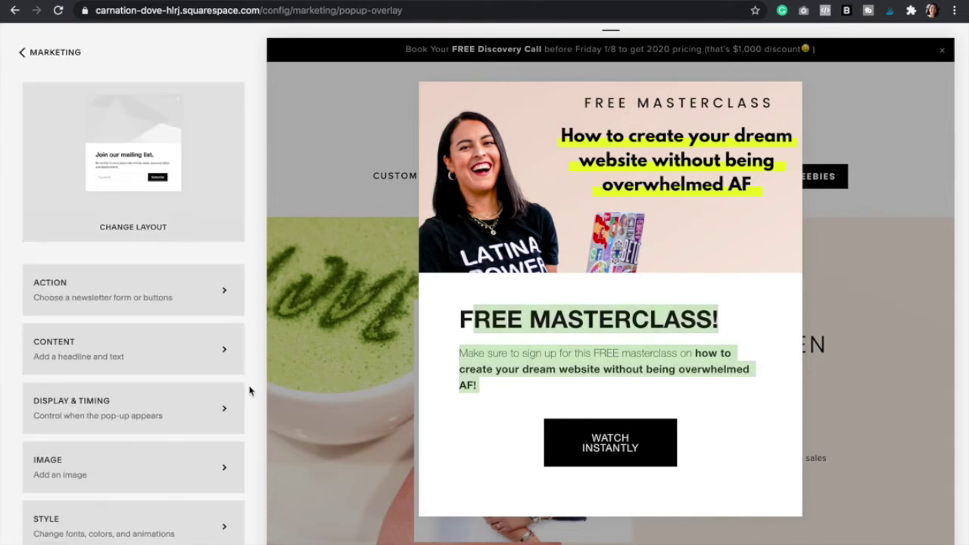
Step: In Display & Timing, set Show the Pop-up On to Any First Page
left_click(183, 411)
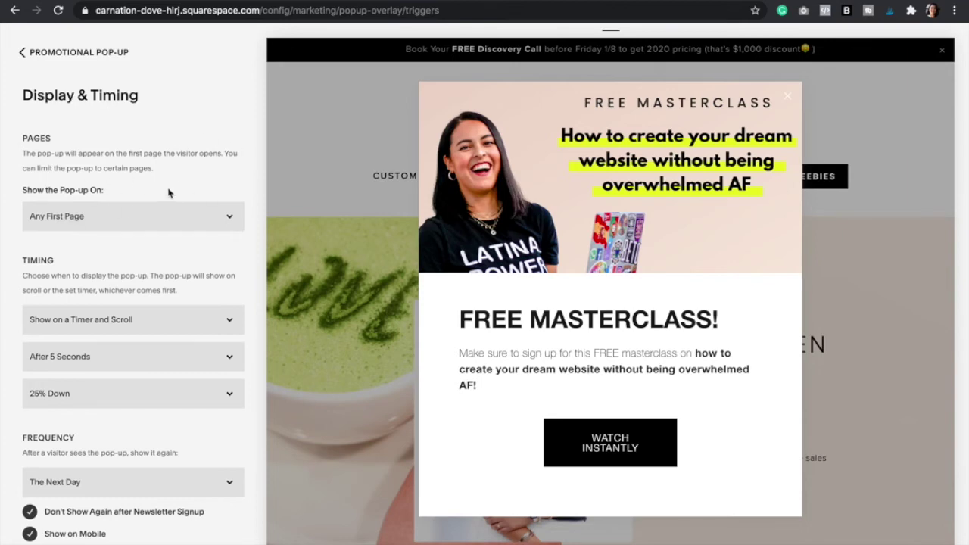
left_click(231, 225)
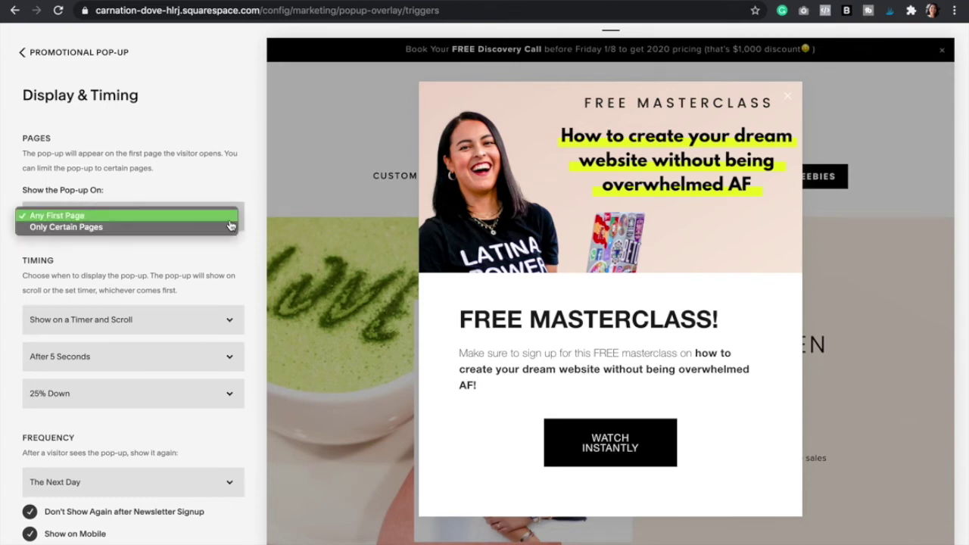
left_click(204, 227)
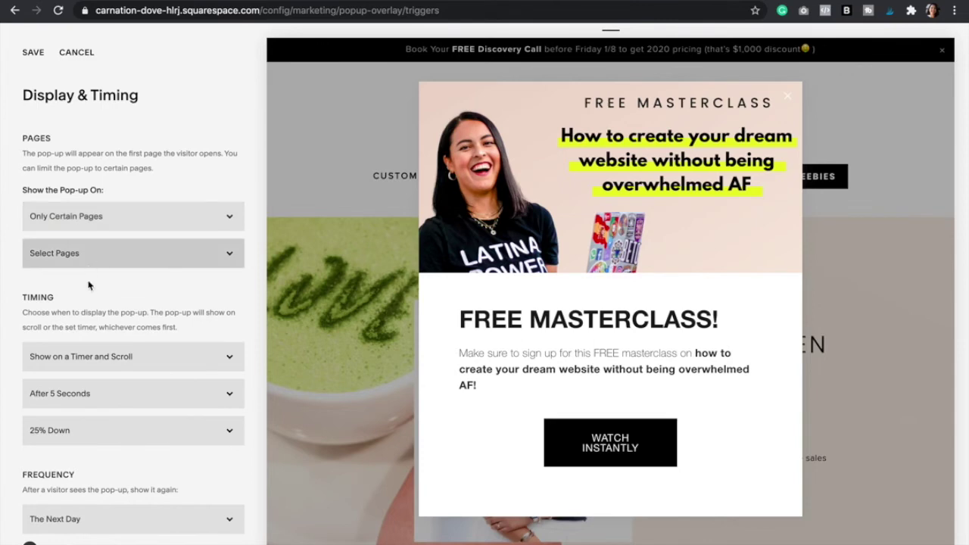
left_click(115, 259)
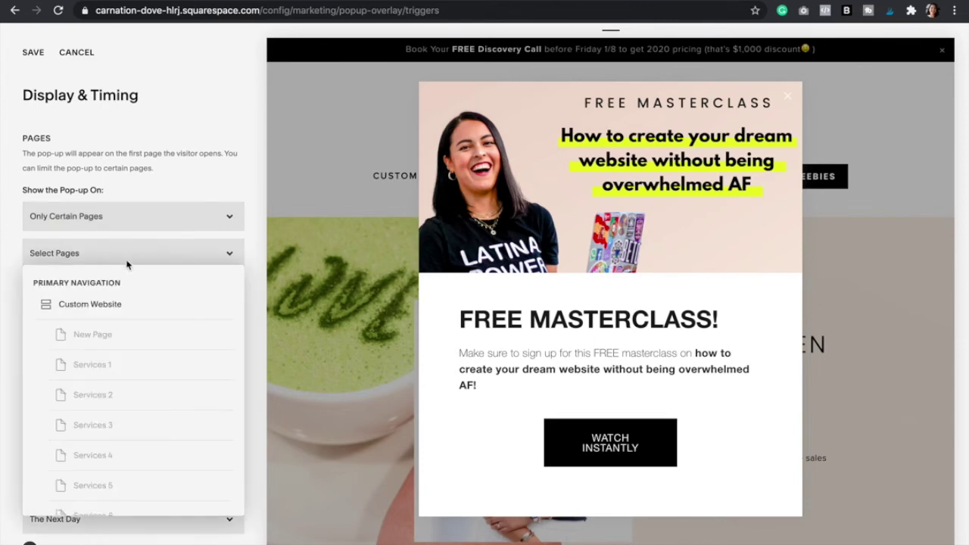
left_click(197, 217)
left_click(227, 216)
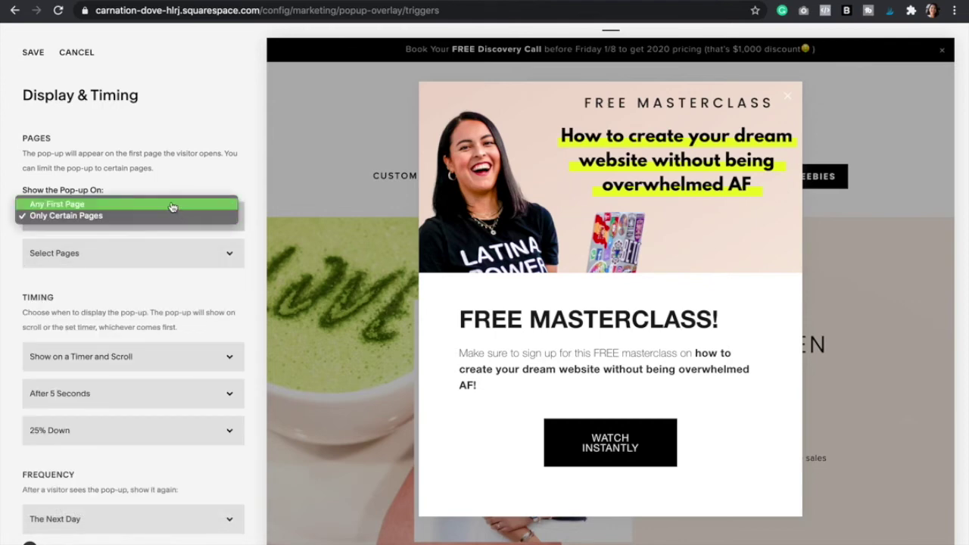
left_click(173, 204)
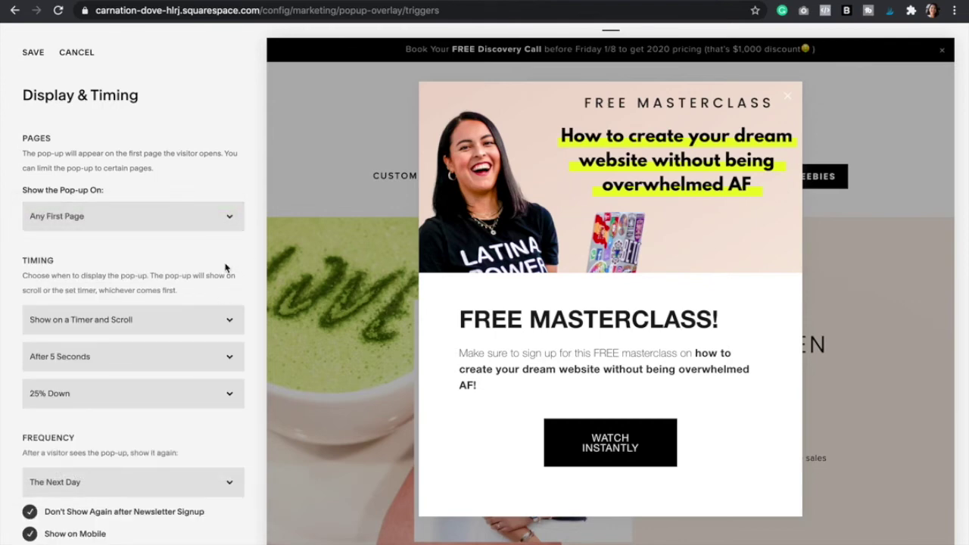
Step: Keep the Timer and Scroll trigger at After 5 Seconds and 25% Down
scroll(53, 302, "down", 2)
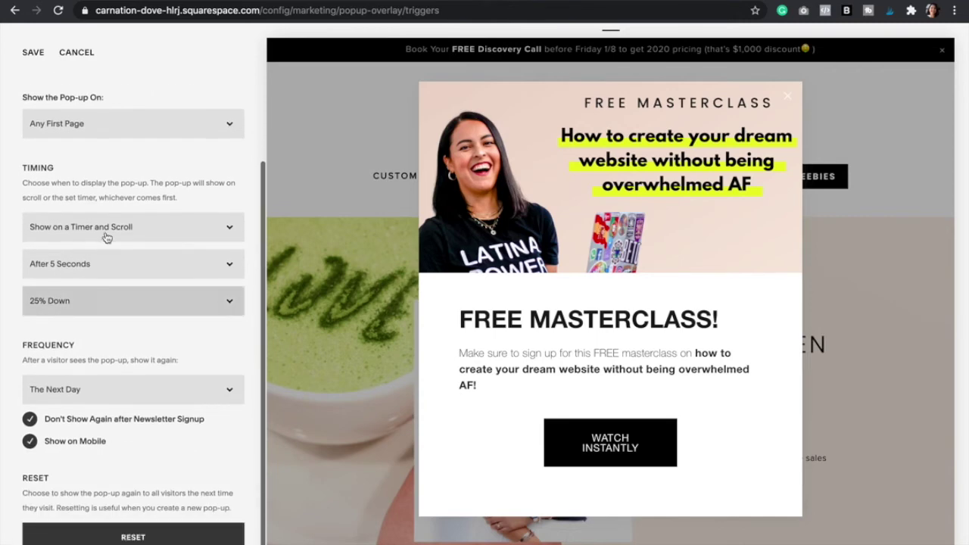
left_click(230, 236)
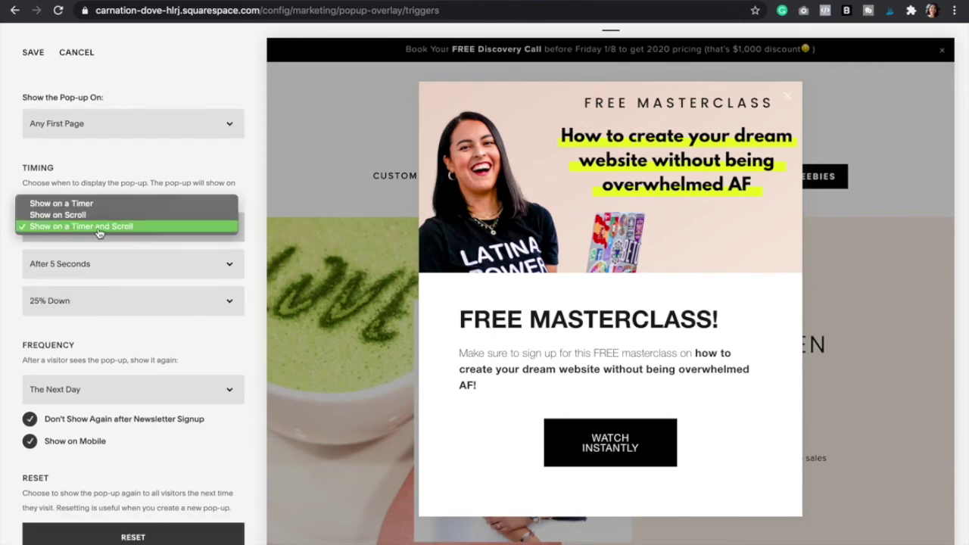
left_click(244, 176)
left_click(231, 264)
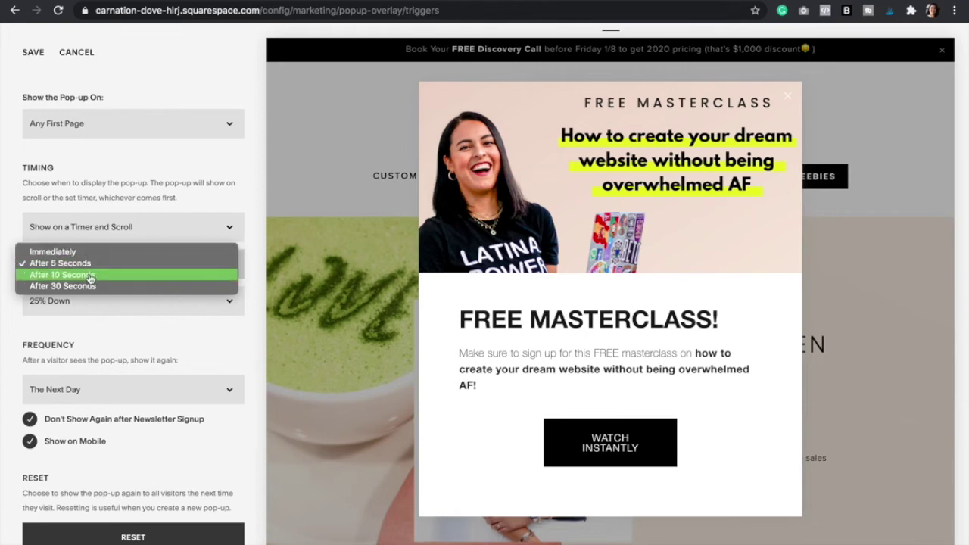
left_click(184, 300)
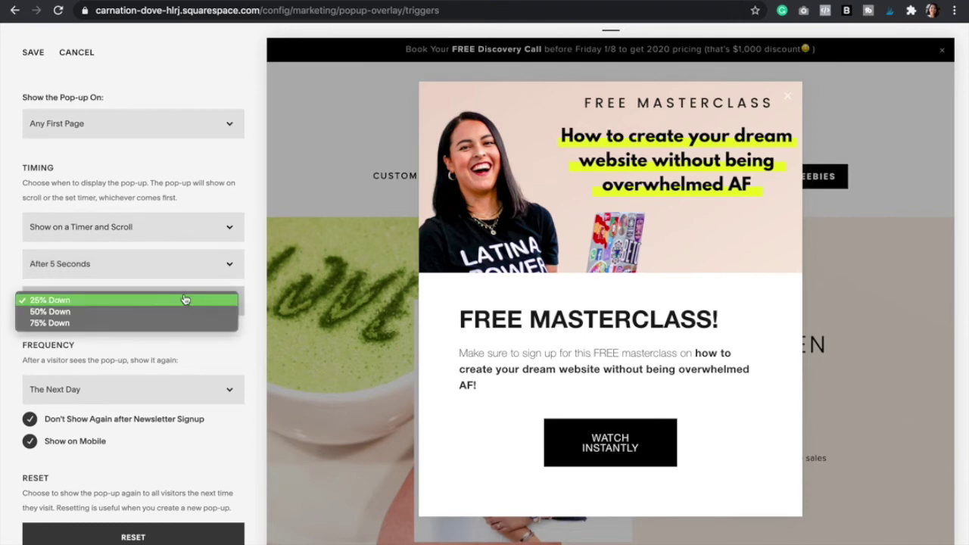
left_click(177, 300)
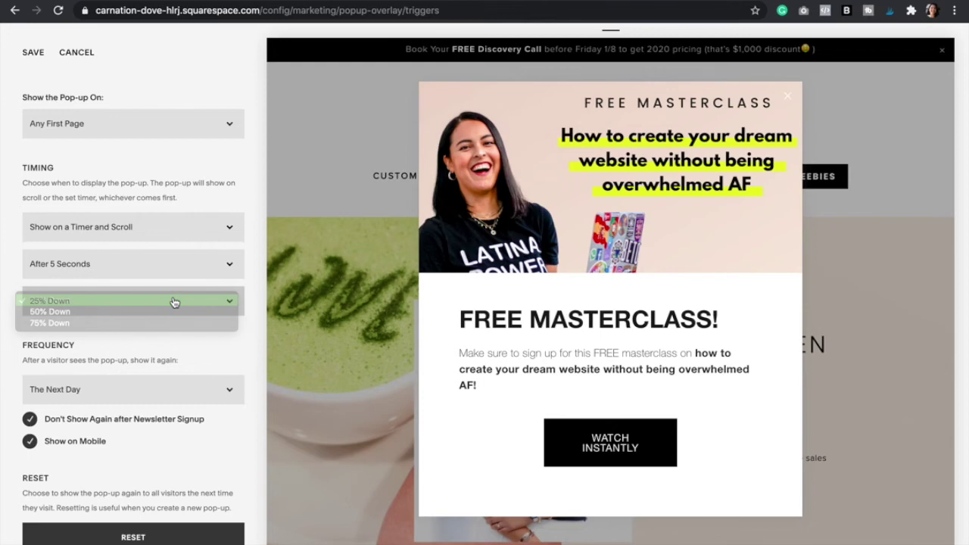
Step: Keep the pop-up reappearing the next day and save the display settings
left_click(204, 395)
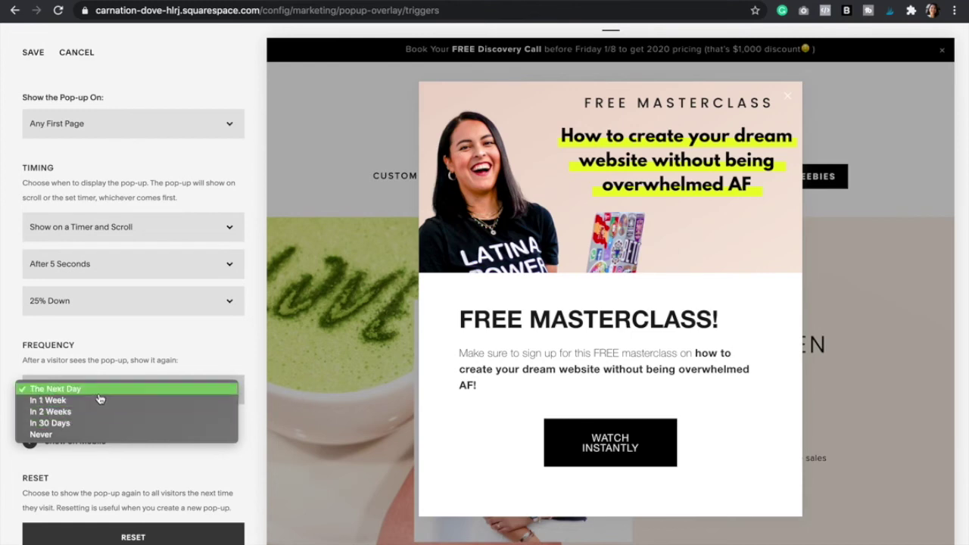
left_click(249, 352)
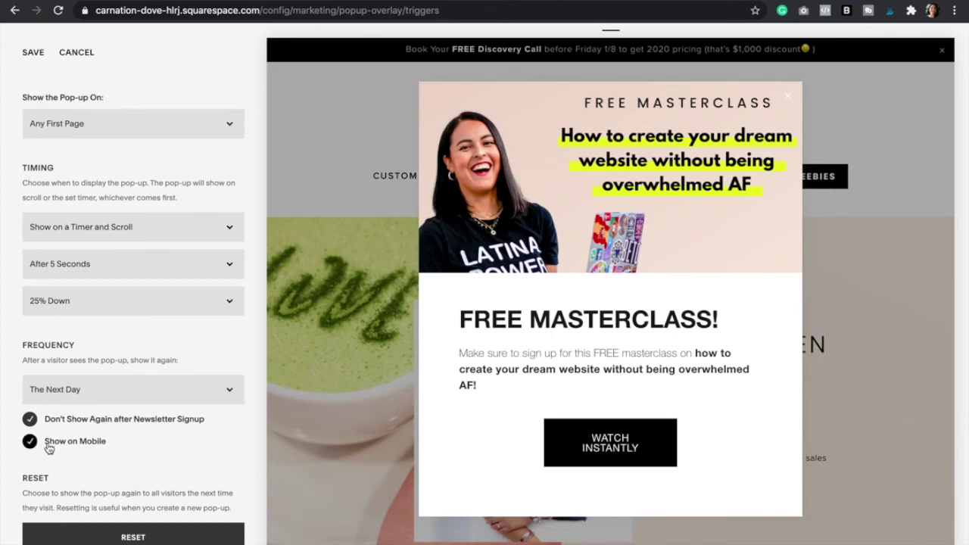
left_click(34, 53)
left_click(37, 53)
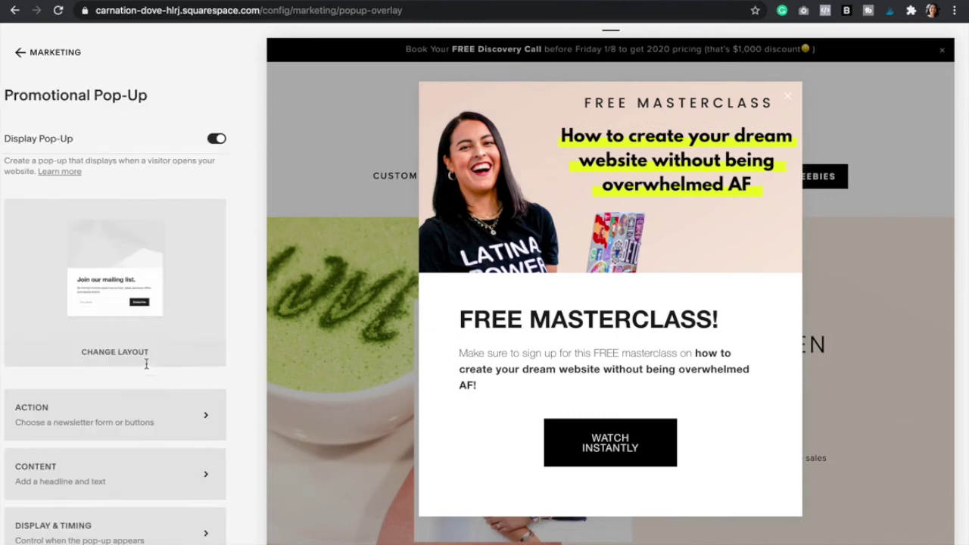
scroll(147, 368, "down", 3)
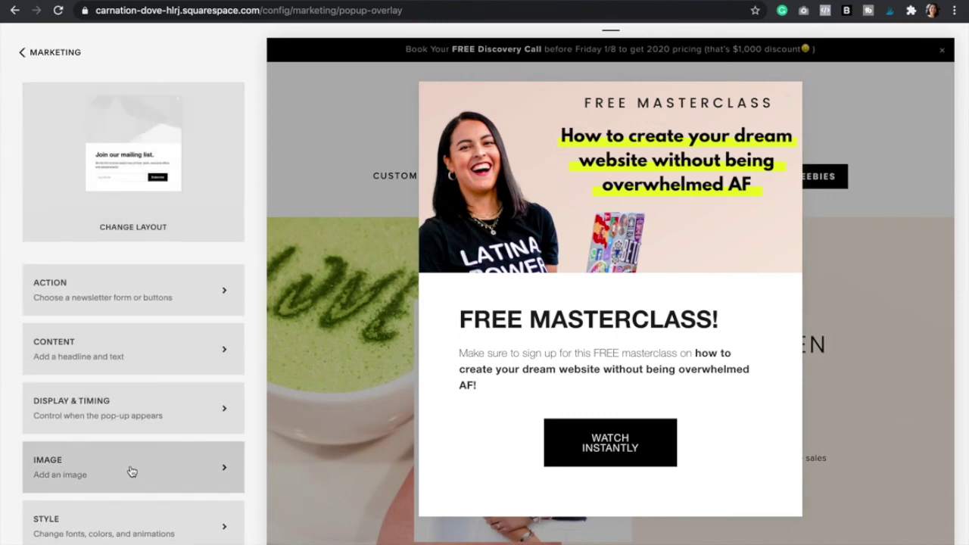
left_click(132, 471)
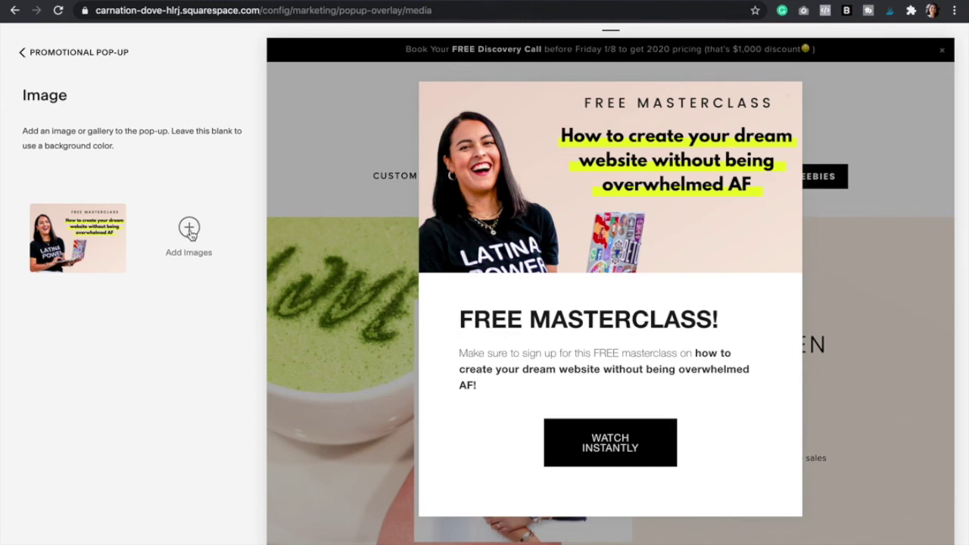
left_click(26, 54)
scroll(110, 439, "down", 3)
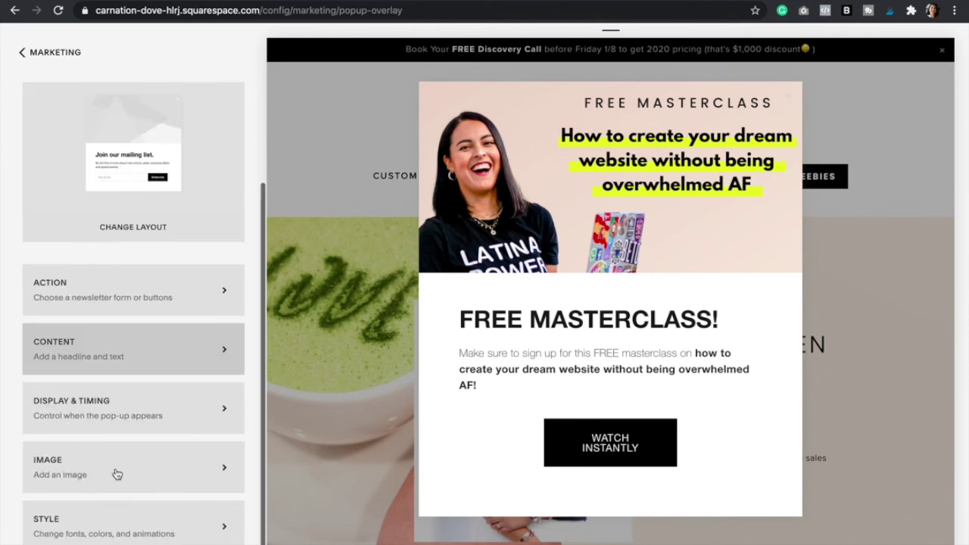
left_click(103, 526)
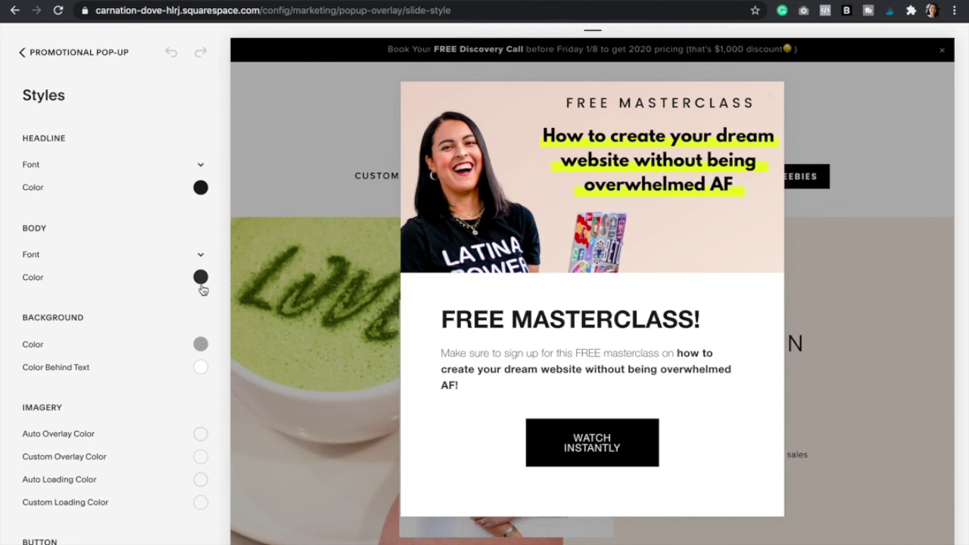
left_click(543, 327)
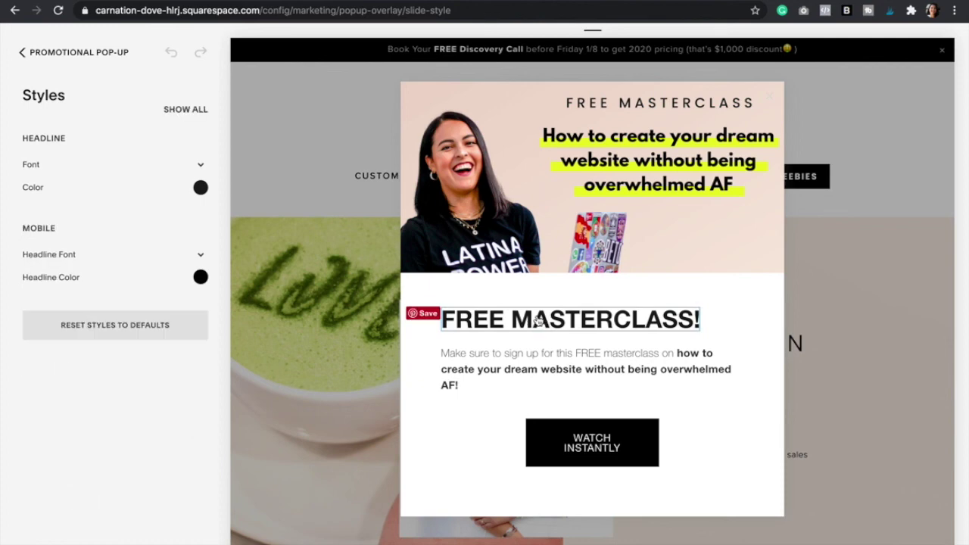
left_click(201, 166)
left_click(213, 165)
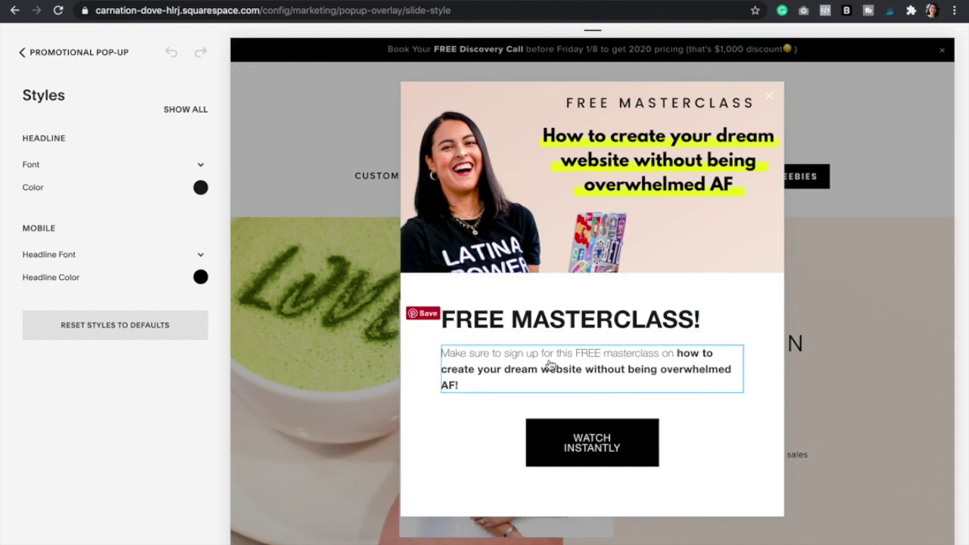
left_click(454, 358)
scroll(148, 373, "down", 3)
scroll(149, 375, "down", 4)
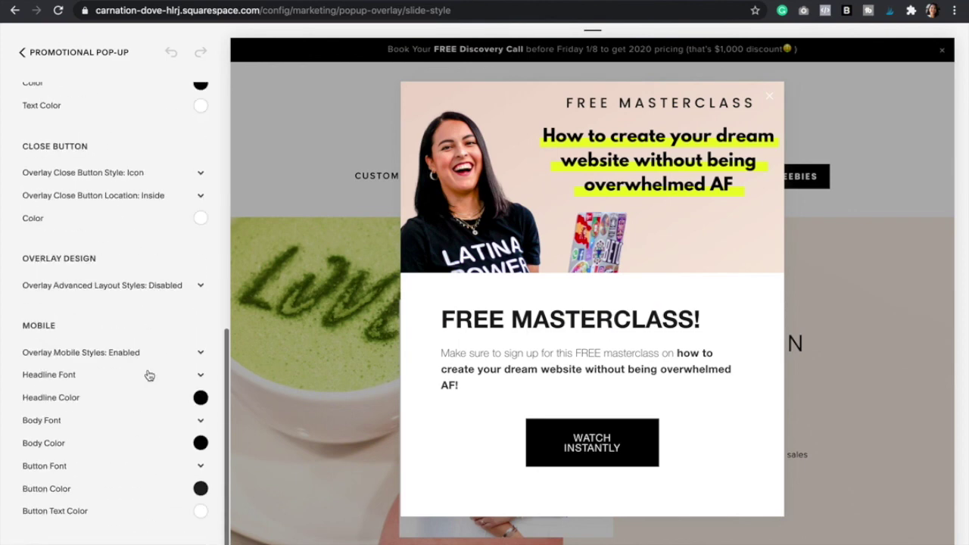
scroll(90, 208, "up", 10)
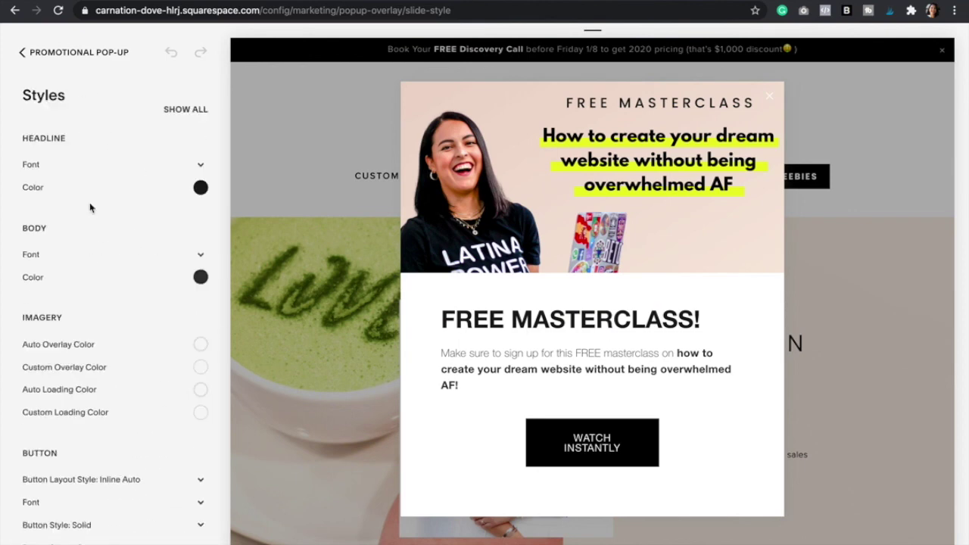
left_click(22, 53)
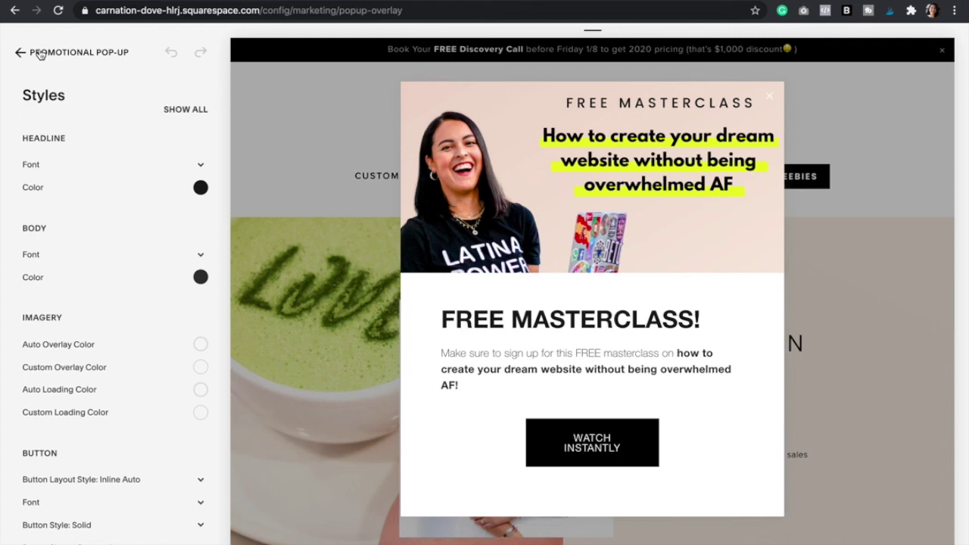